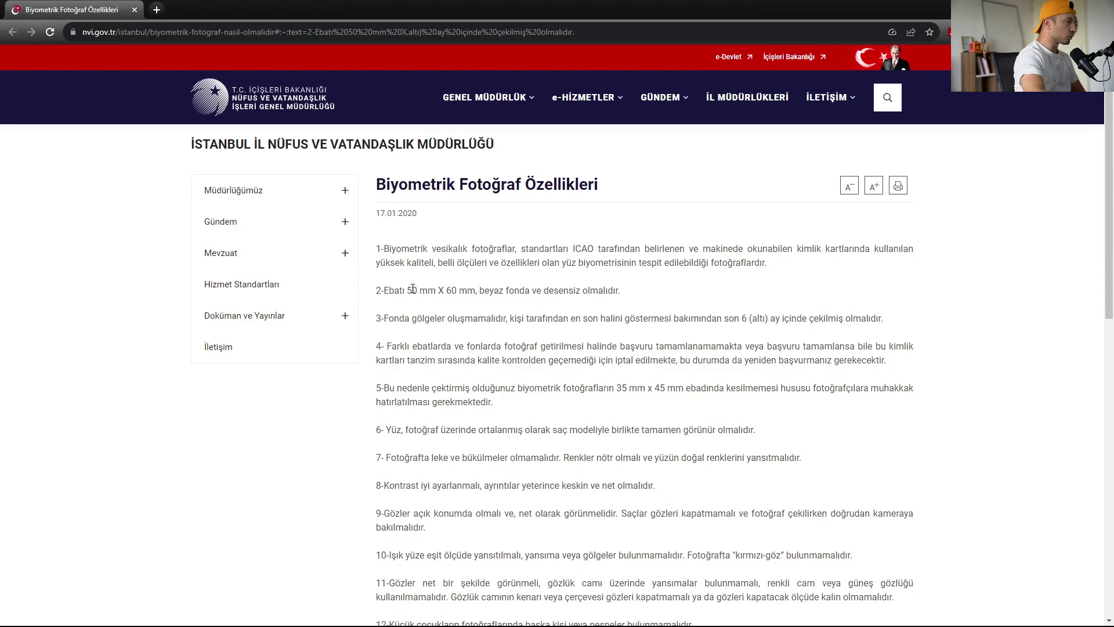
Highlight the 50 mm X 60 mm size and scroll through the nvi.gov.tr photo requirements.
{"action": "left_click_drag", "start_coordinate": [416, 291], "coordinate": [458, 294]}
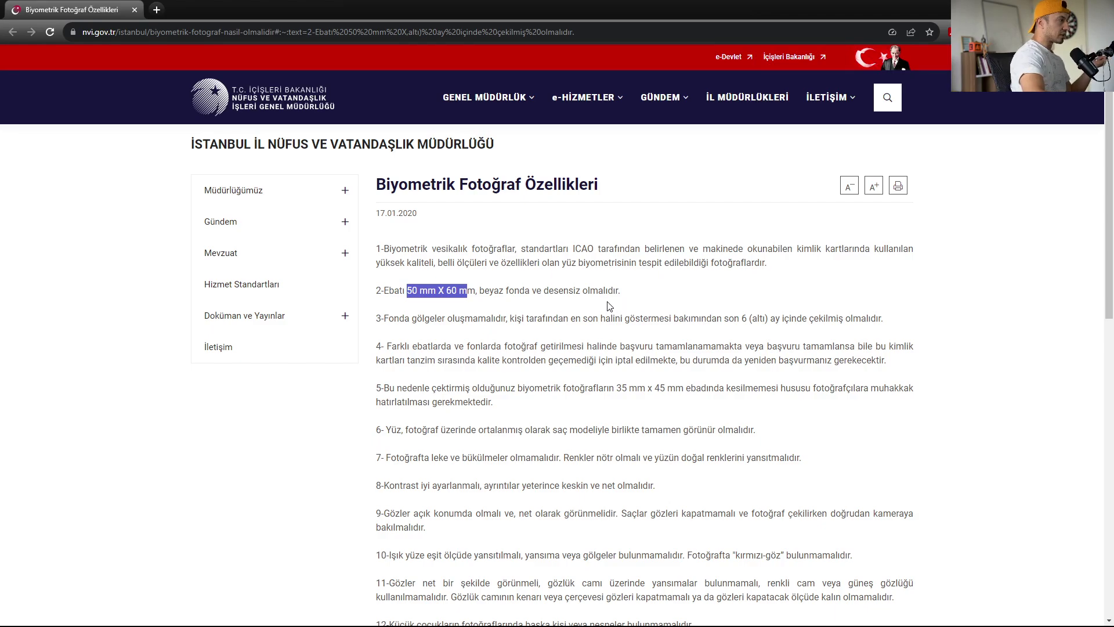
{"action": "left_click", "coordinate": [287, 414]}
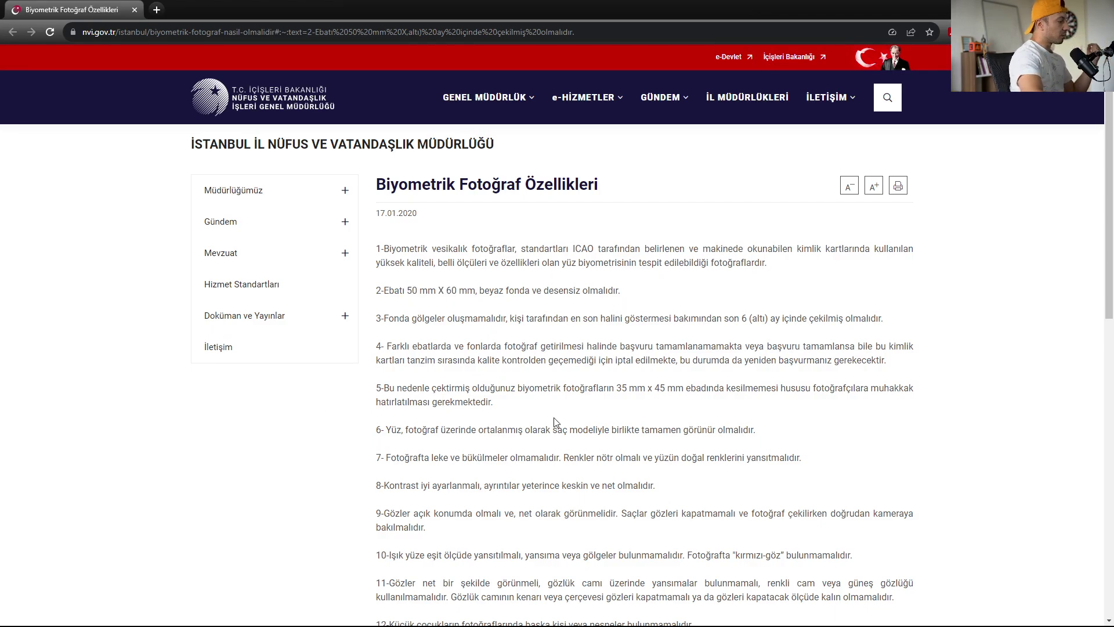
{"action": "scroll", "coordinate": [554, 421], "scroll_direction": "down", "scroll_amount": 1}
{"action": "scroll", "coordinate": [554, 417], "scroll_direction": "down", "scroll_amount": 3}
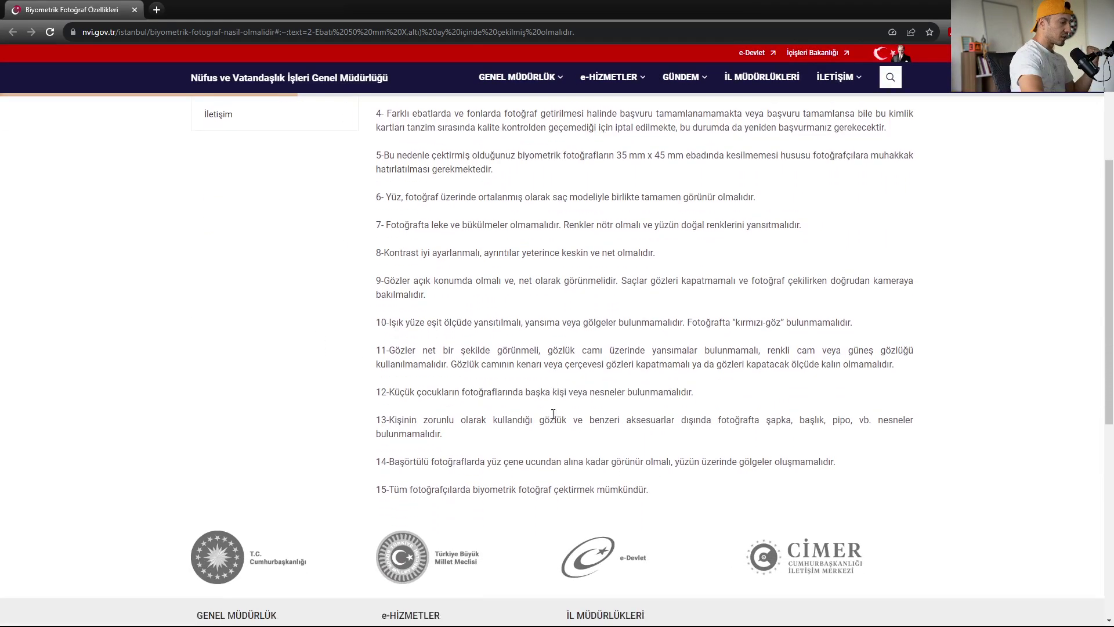
{"action": "scroll", "coordinate": [554, 414], "scroll_direction": "up", "scroll_amount": 6}
{"action": "scroll", "coordinate": [488, 418], "scroll_direction": "up", "scroll_amount": 2}
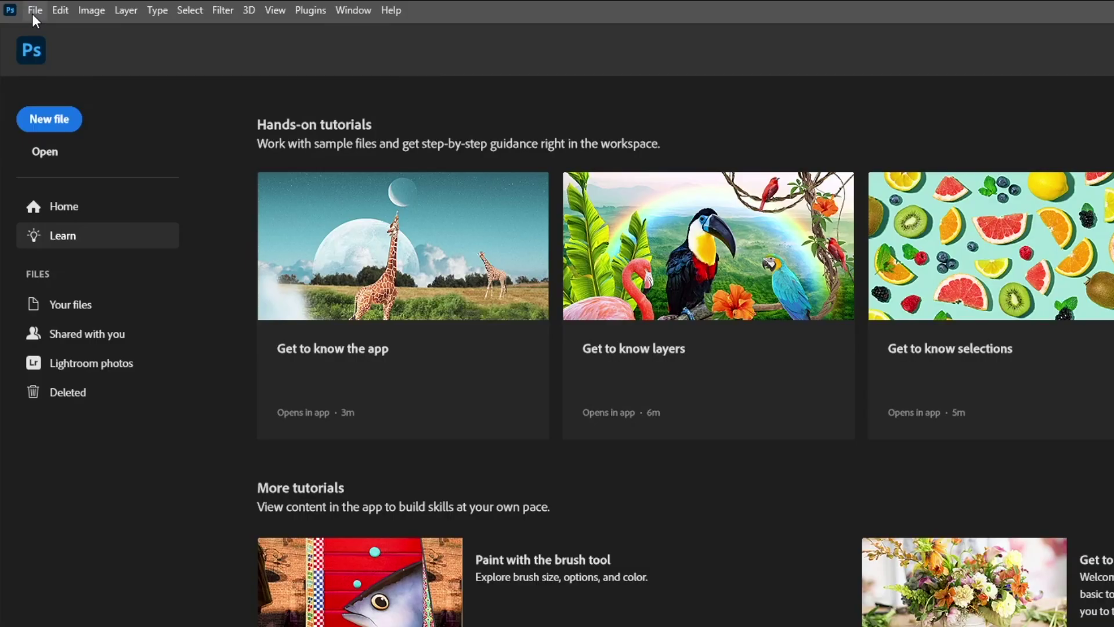
Create a new document in millimetres: width 50, height 60, resolution 300 pixels/inch.
{"action": "left_click", "coordinate": [29, 8]}
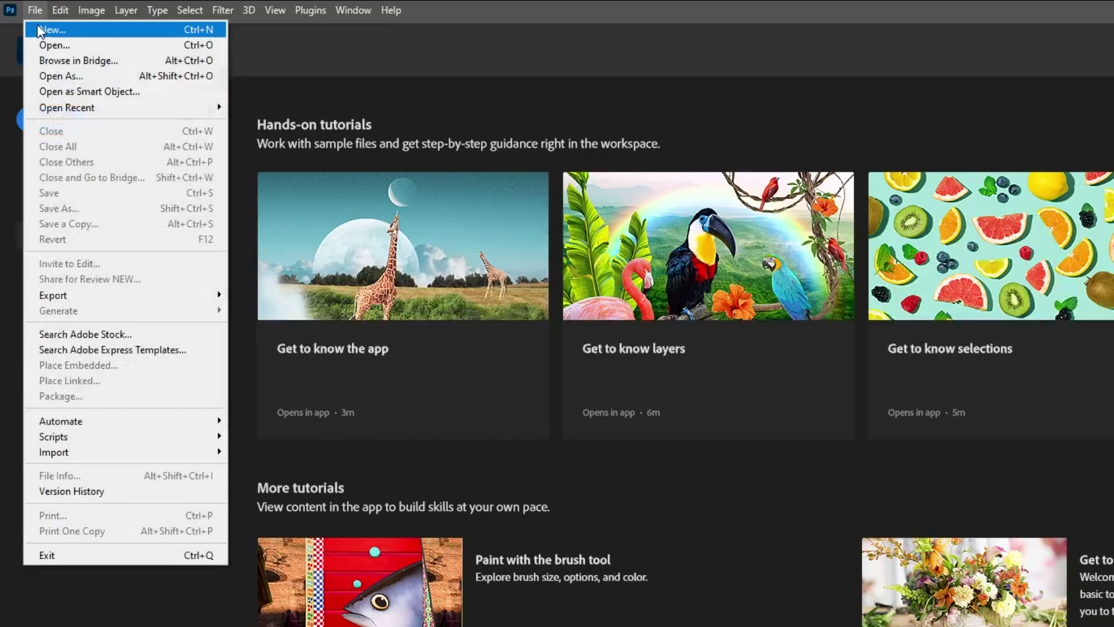
{"action": "left_click", "coordinate": [36, 30]}
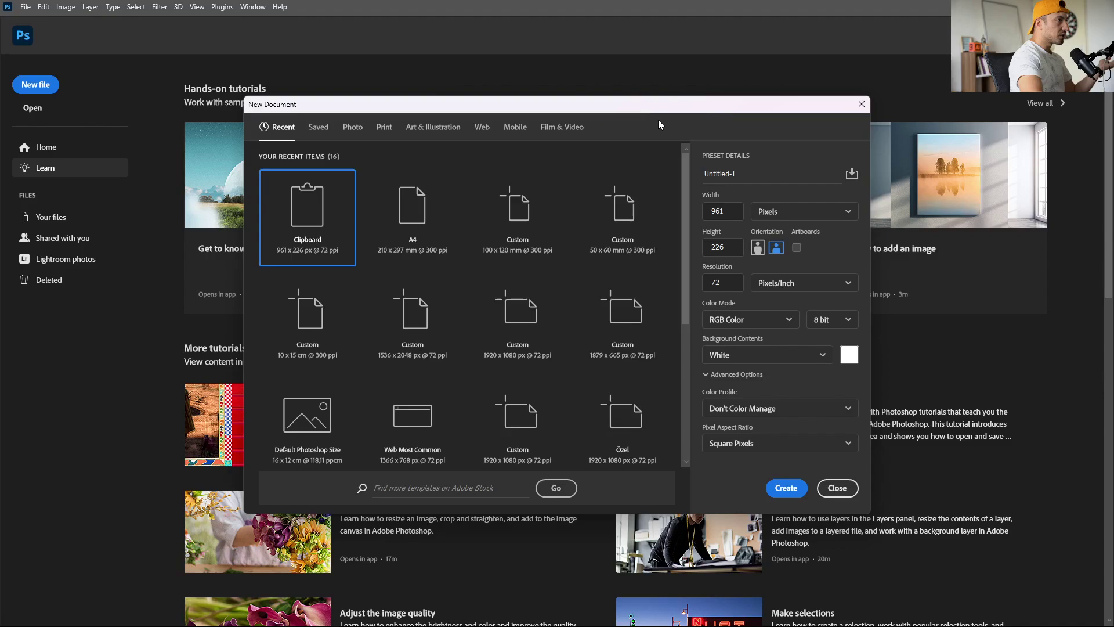
{"action": "left_click_drag", "start_coordinate": [680, 110], "coordinate": [597, 111]}
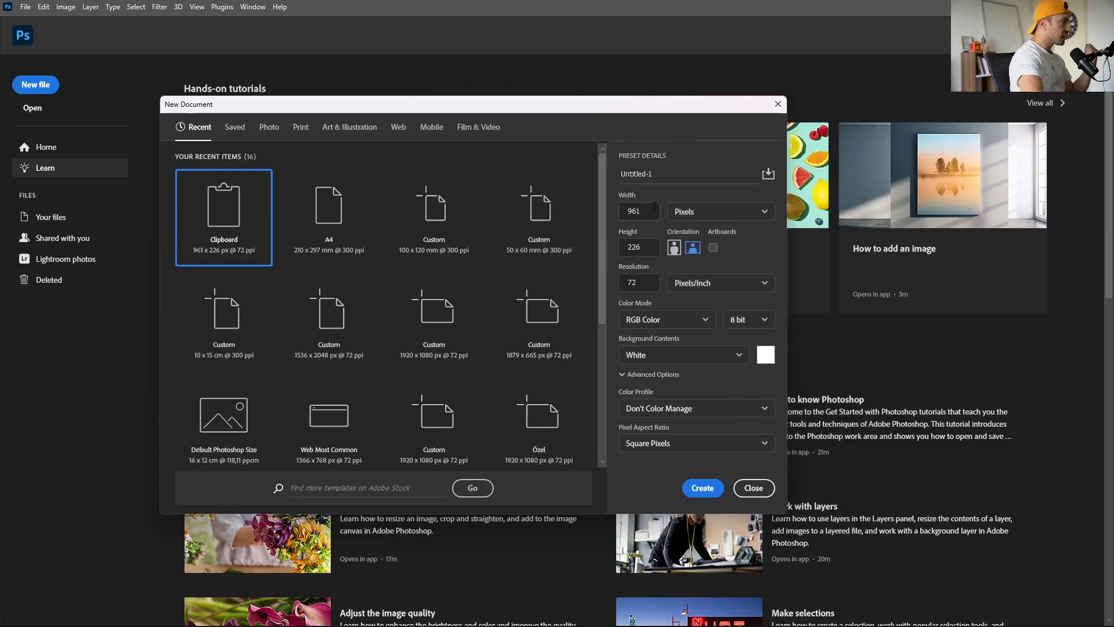
{"action": "left_click", "coordinate": [732, 214]}
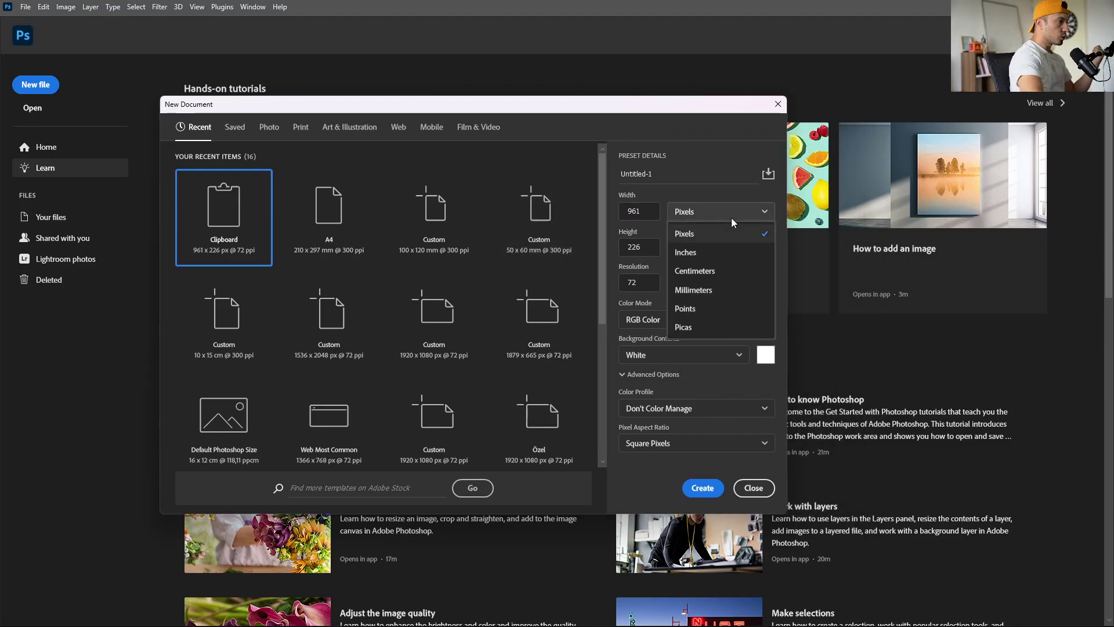
{"action": "left_click", "coordinate": [701, 290]}
{"action": "key", "text": "ctrl+a"}
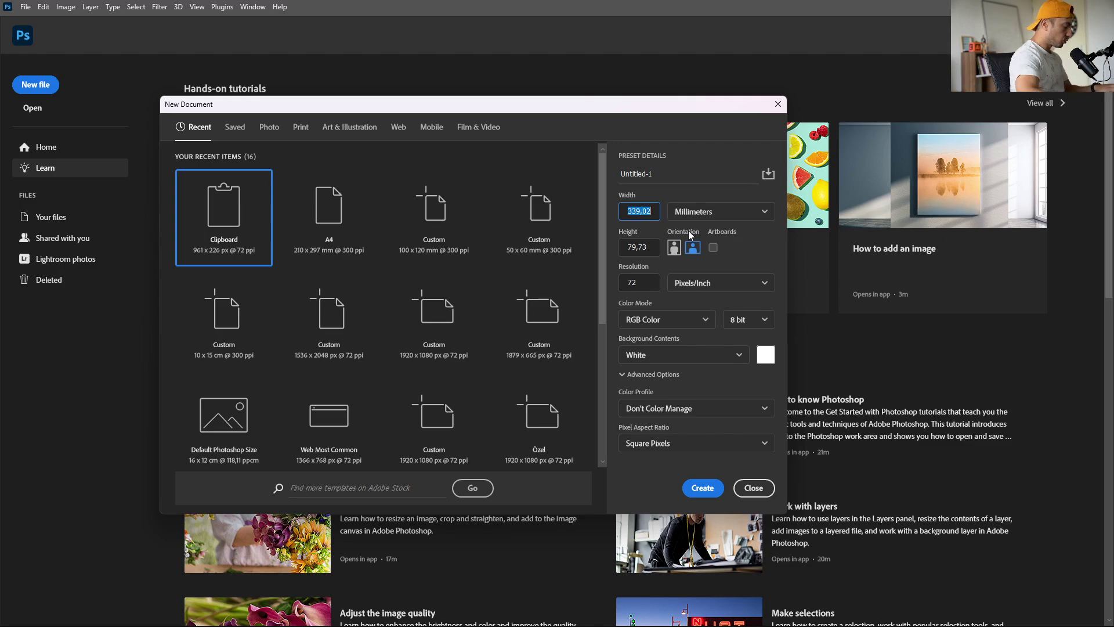
{"action": "type", "text": "50"}
{"action": "key", "text": "Tab"}
{"action": "type", "text": "60"}
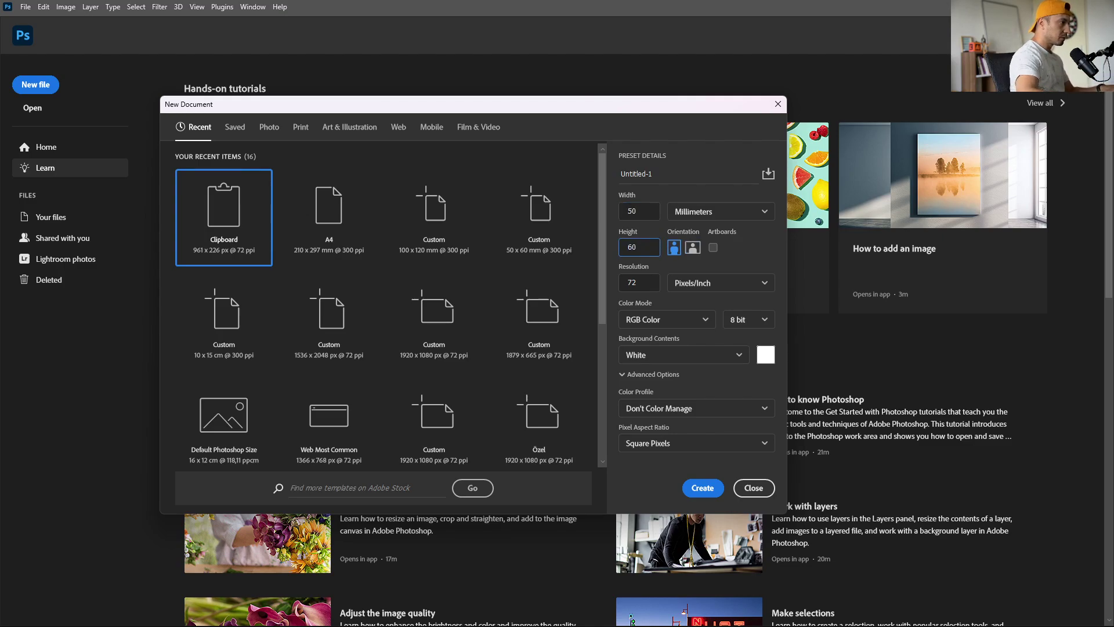
{"action": "key", "text": "Tab"}
{"action": "type", "text": "300"}
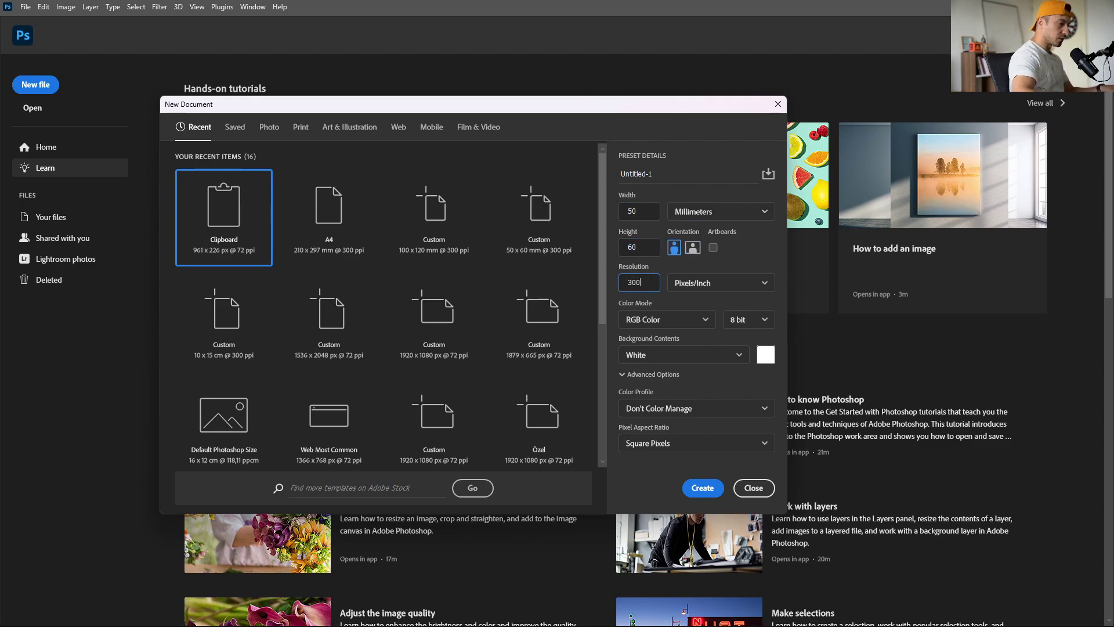
{"action": "key", "text": "Tab"}
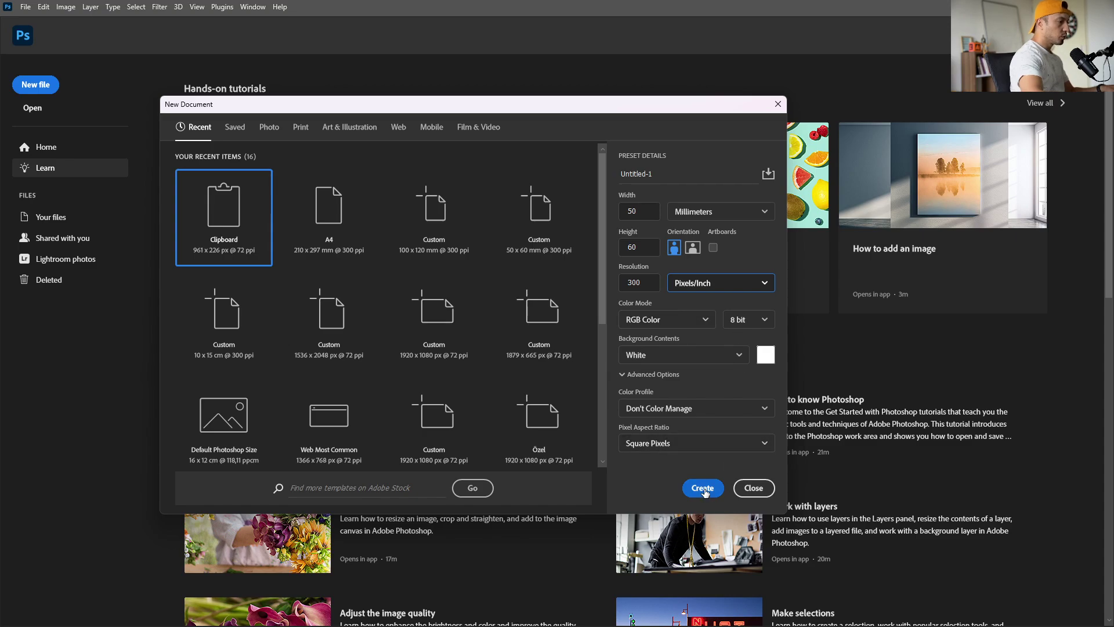
{"action": "left_click", "coordinate": [703, 488]}
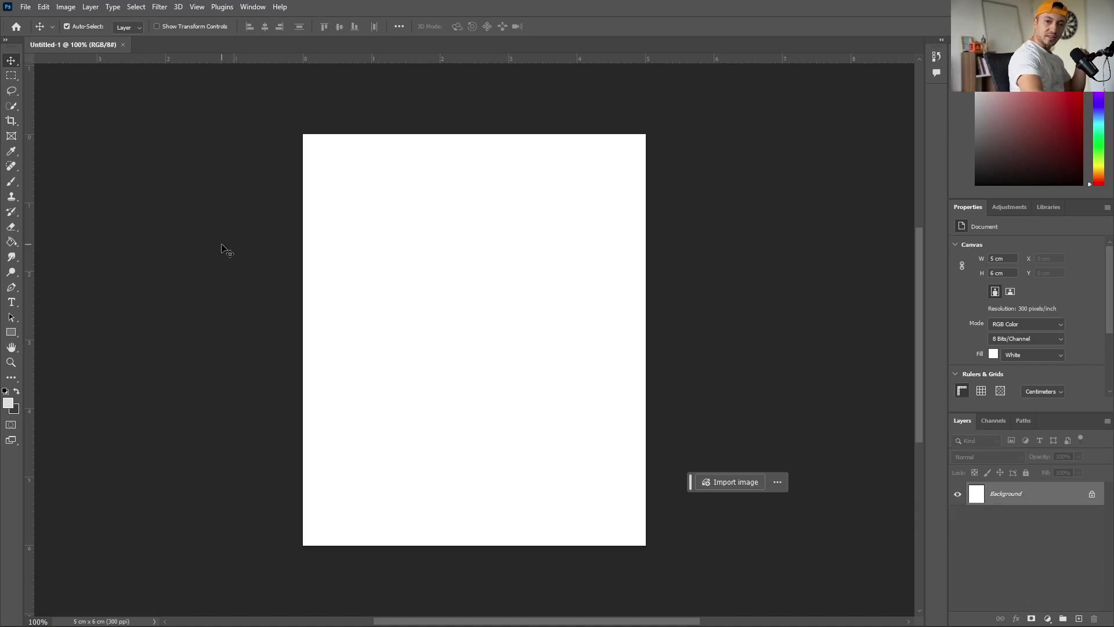
Open the sablon-1.psd face template file.
{"action": "left_click", "coordinate": [25, 7]}
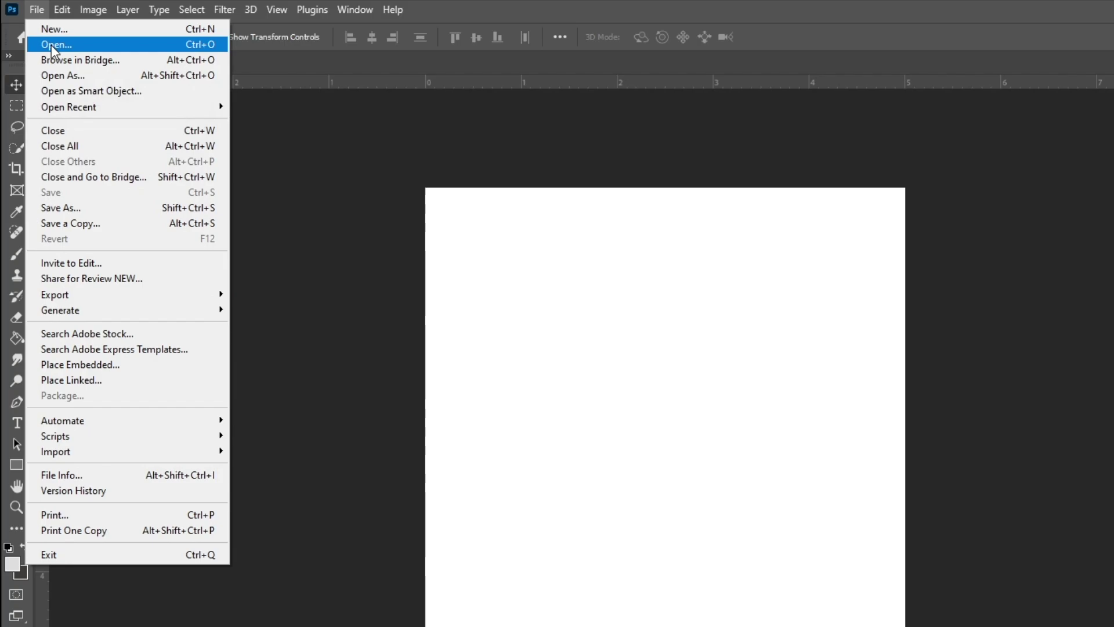
{"action": "left_click", "coordinate": [53, 45]}
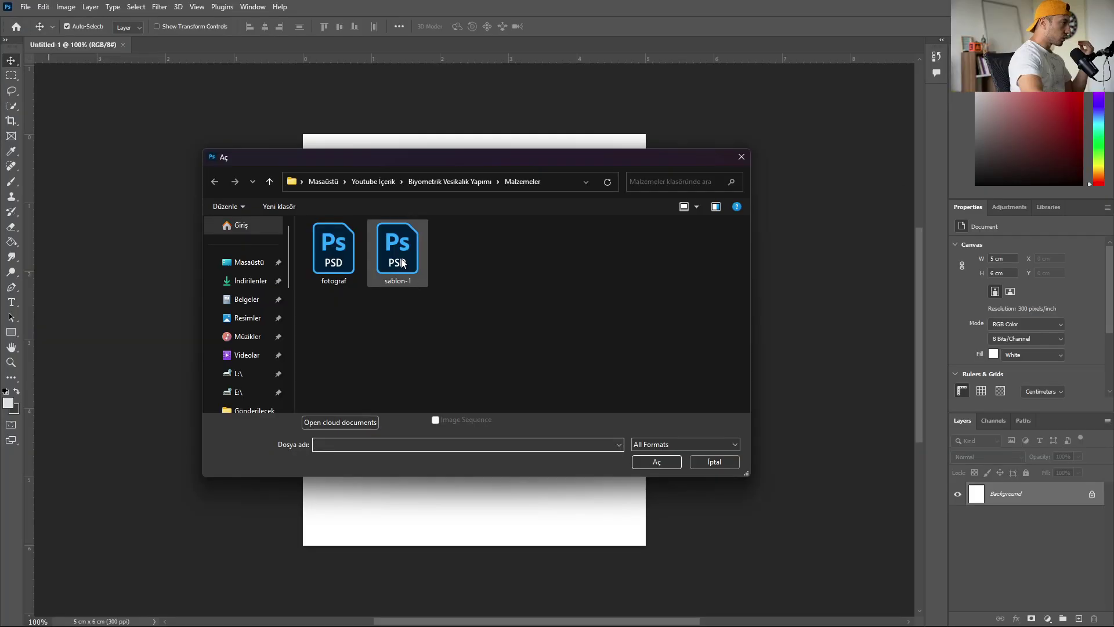
{"action": "double_click", "coordinate": [405, 262]}
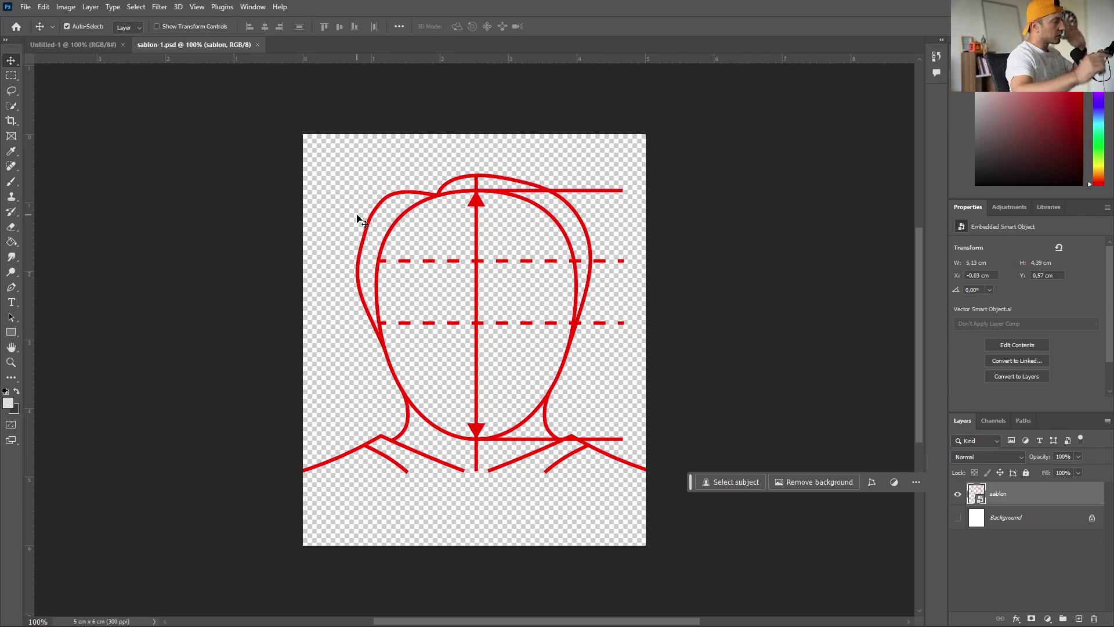
Open the fotograf.psd portrait photo as a second document.
{"action": "left_click", "coordinate": [25, 7]}
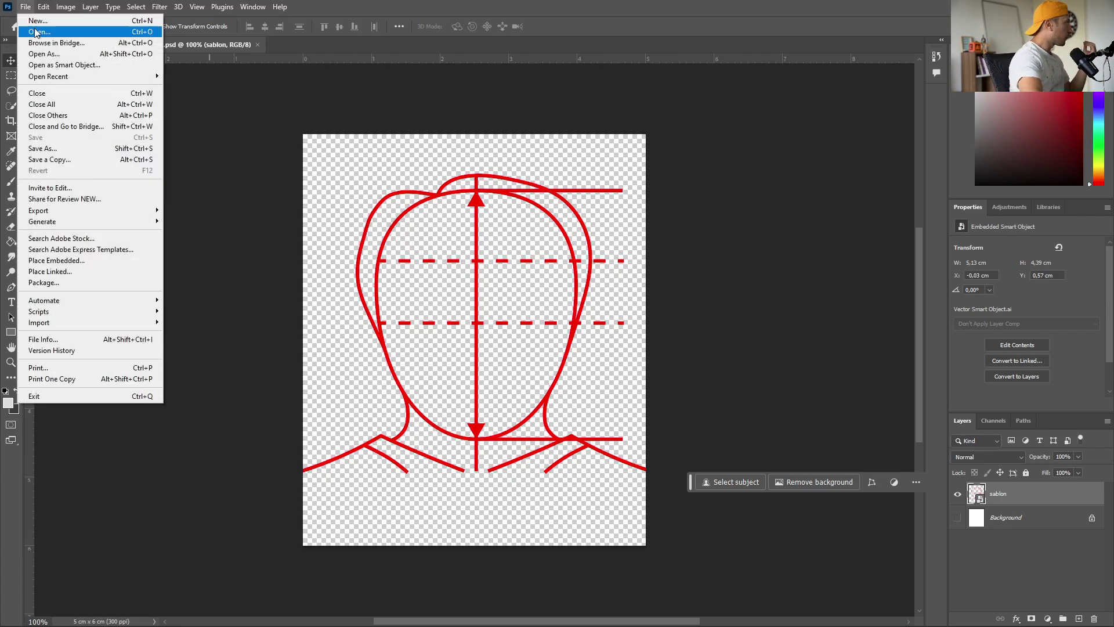
{"action": "left_click", "coordinate": [34, 30]}
{"action": "left_click", "coordinate": [329, 258]}
{"action": "double_click", "coordinate": [329, 259]}
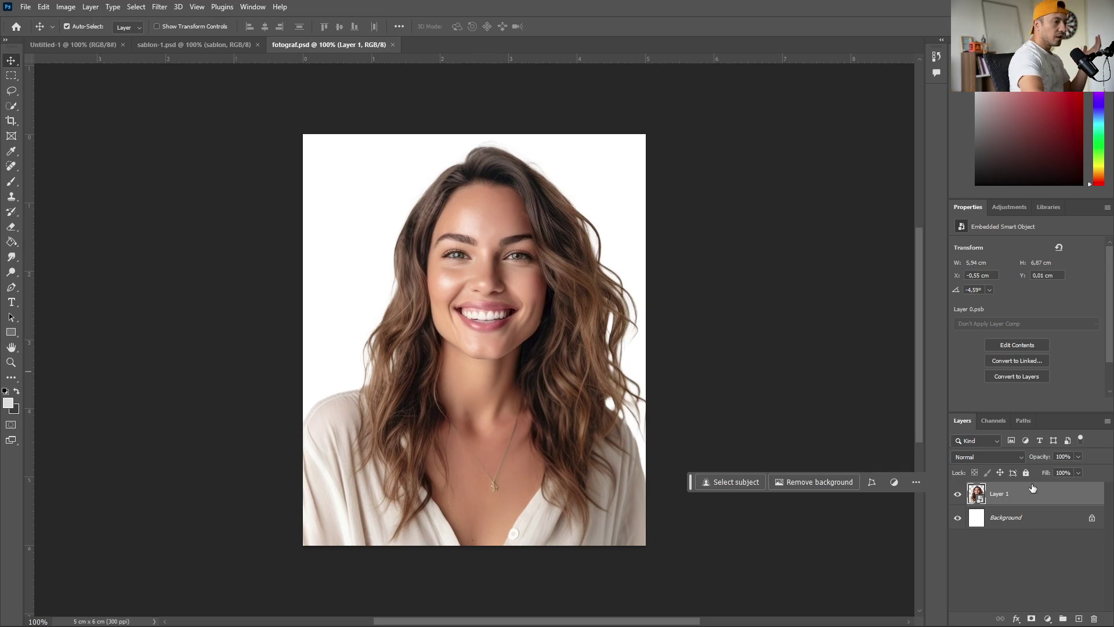
Bring the portrait into sablon-1 and place Layer 1 below the sablon template layer.
{"action": "mouse_move", "coordinate": [1029, 503]}
{"action": "left_mouse_down"}
{"action": "mouse_move", "coordinate": [602, 198]}
{"action": "mouse_move", "coordinate": [557, 232]}
{"action": "mouse_move", "coordinate": [195, 45]}
{"action": "mouse_move", "coordinate": [414, 341]}
{"action": "left_mouse_up"}
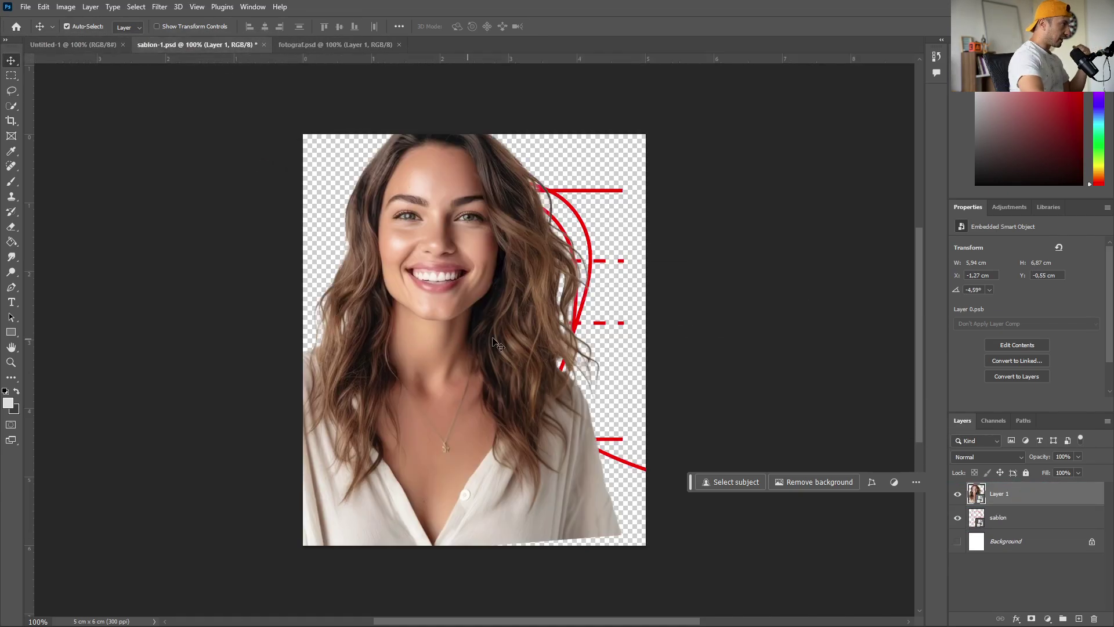
{"action": "left_click_drag", "start_coordinate": [437, 268], "coordinate": [474, 271]}
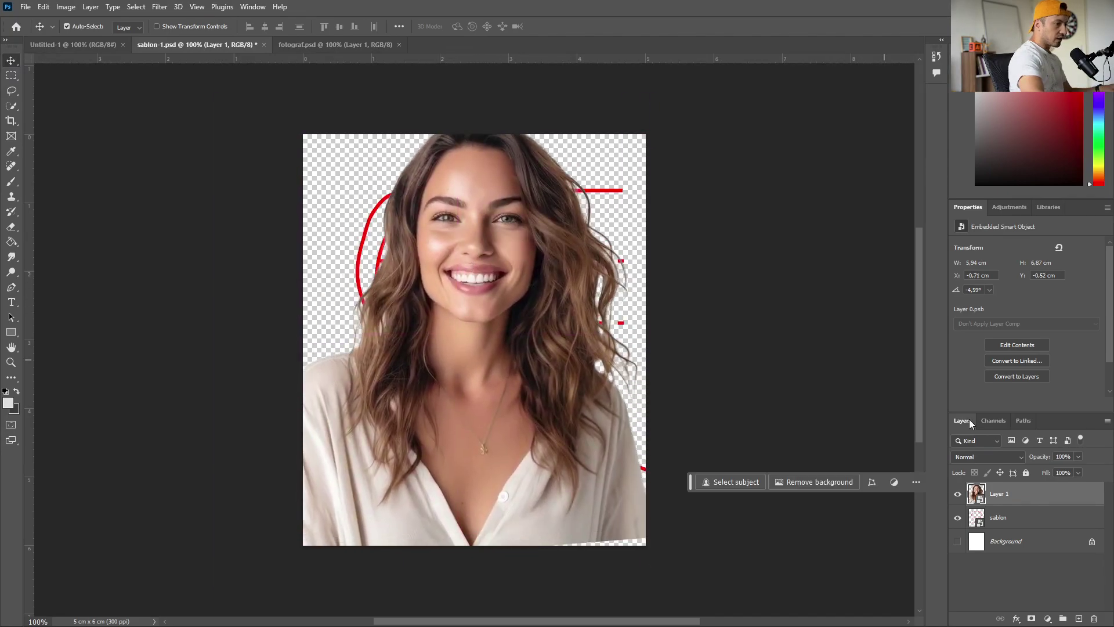
{"action": "left_click_drag", "start_coordinate": [1019, 498], "coordinate": [1013, 526]}
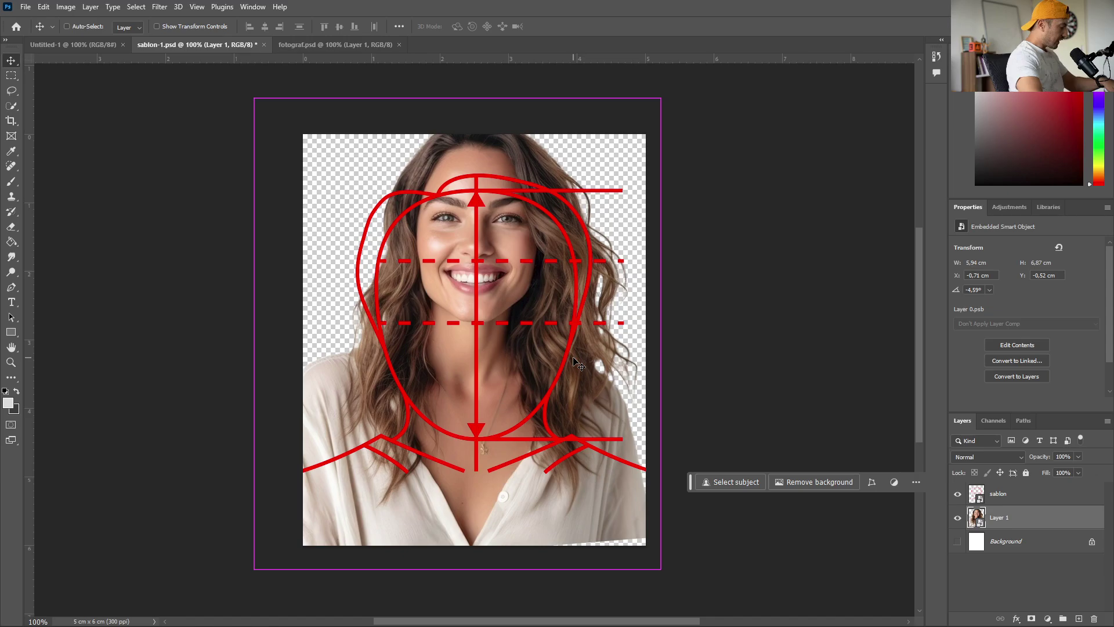
Scale the photo to about 40% and rotate it about -6° to fit the face guides.
{"action": "key", "text": "ctrl+t"}
{"action": "left_click_drag", "start_coordinate": [620, 97], "coordinate": [665, 119]}
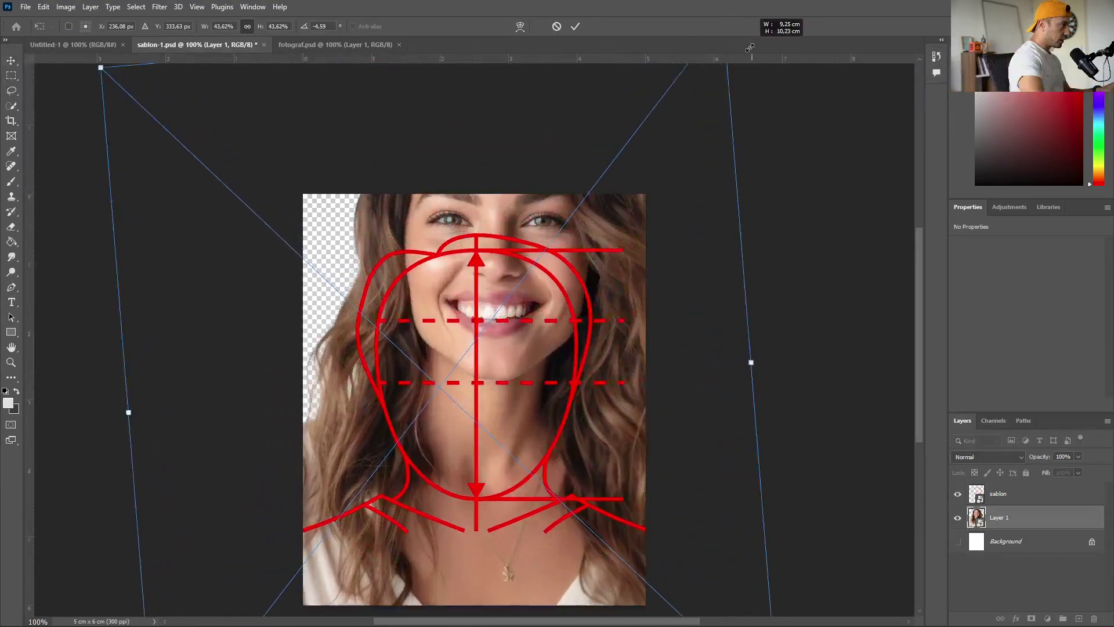
{"action": "left_click_drag", "start_coordinate": [613, 308], "coordinate": [604, 402]}
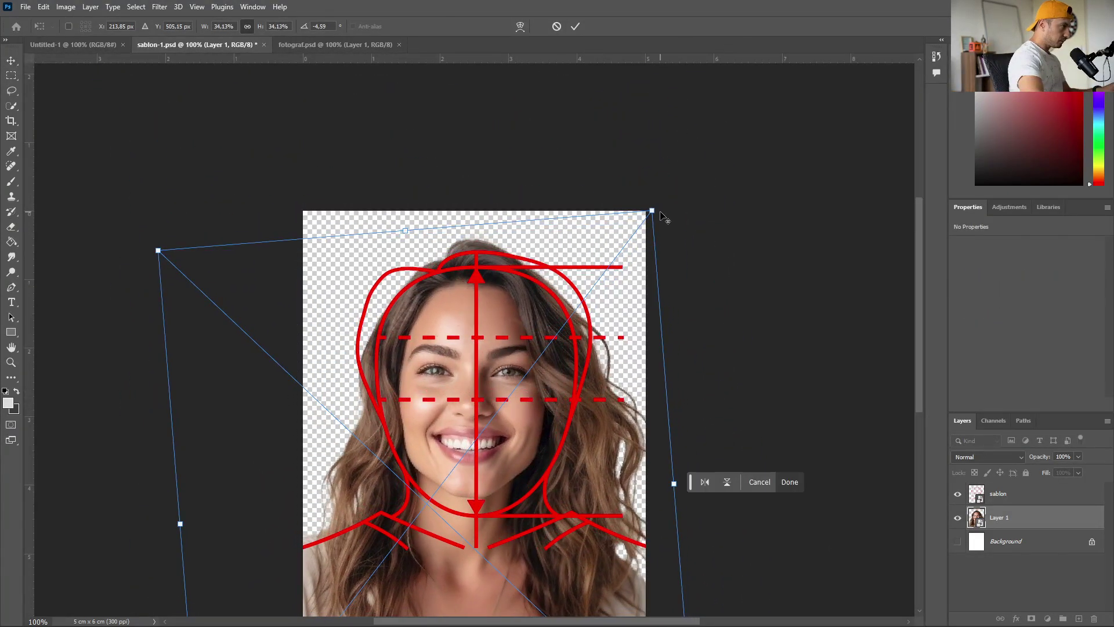
{"action": "left_click_drag", "start_coordinate": [678, 479], "coordinate": [709, 480]}
{"action": "left_click_drag", "start_coordinate": [572, 465], "coordinate": [576, 488]}
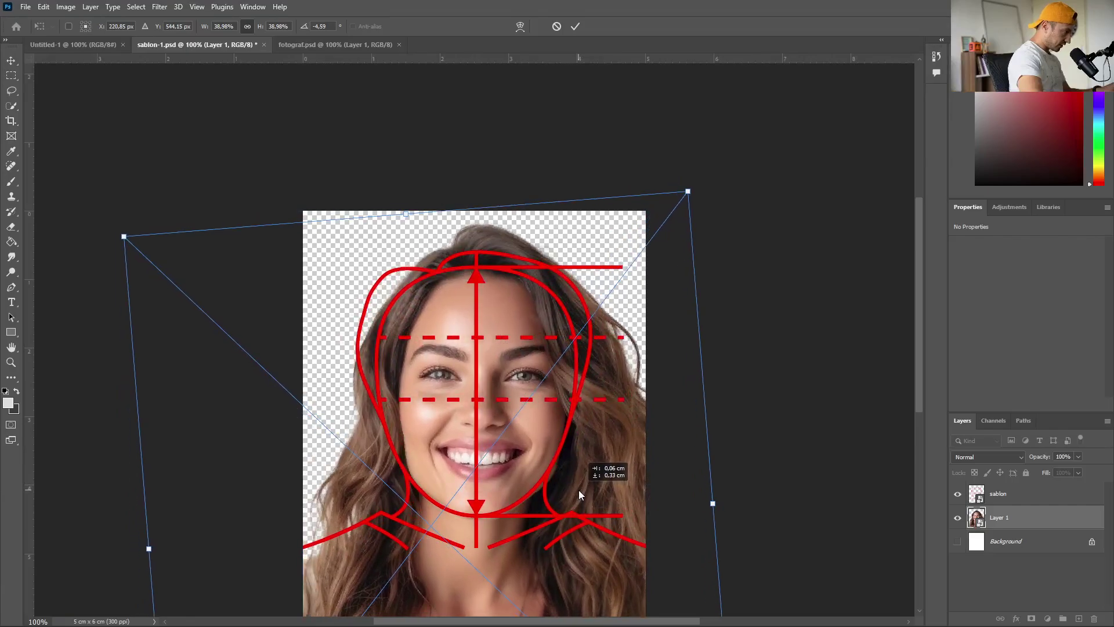
{"action": "left_click_drag", "start_coordinate": [720, 330], "coordinate": [718, 321]}
{"action": "left_click_drag", "start_coordinate": [653, 261], "coordinate": [659, 263]}
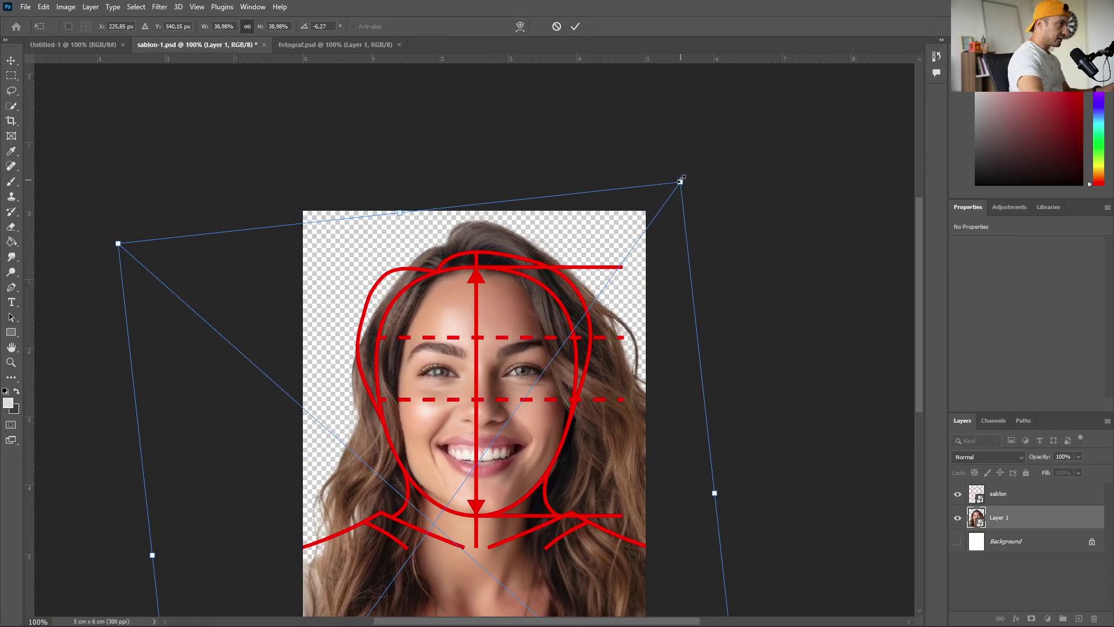
{"action": "left_click_drag", "start_coordinate": [682, 182], "coordinate": [688, 171]}
{"action": "mouse_move", "coordinate": [562, 555]}
{"action": "left_mouse_down"}
{"action": "mouse_move", "coordinate": [562, 457]}
{"action": "mouse_move", "coordinate": [555, 484]}
{"action": "left_mouse_up"}
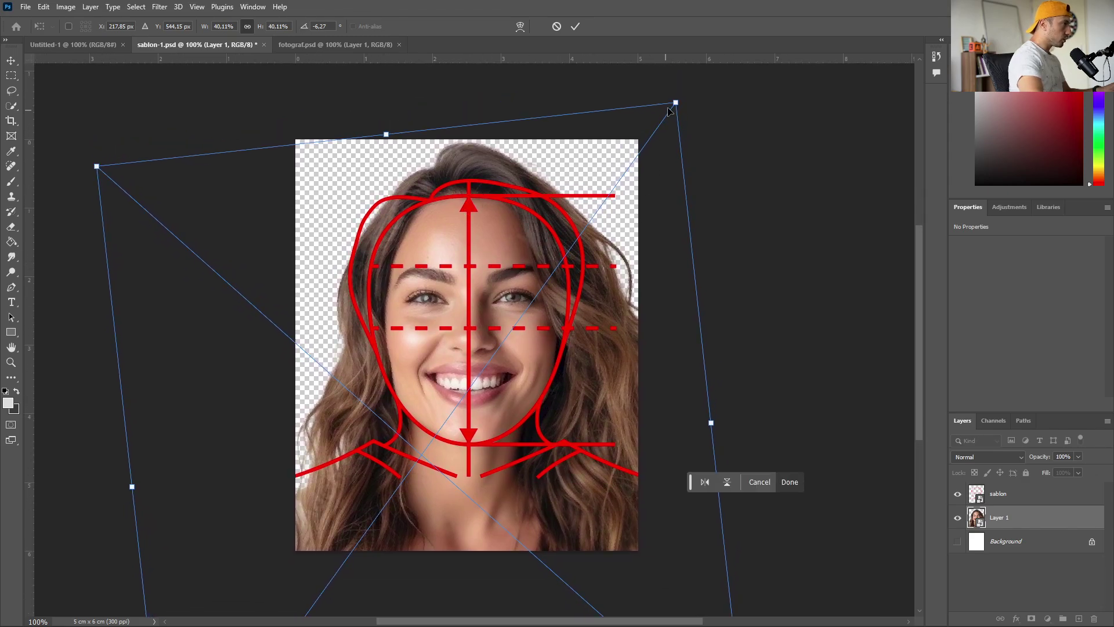
{"action": "left_click", "coordinate": [790, 482]}
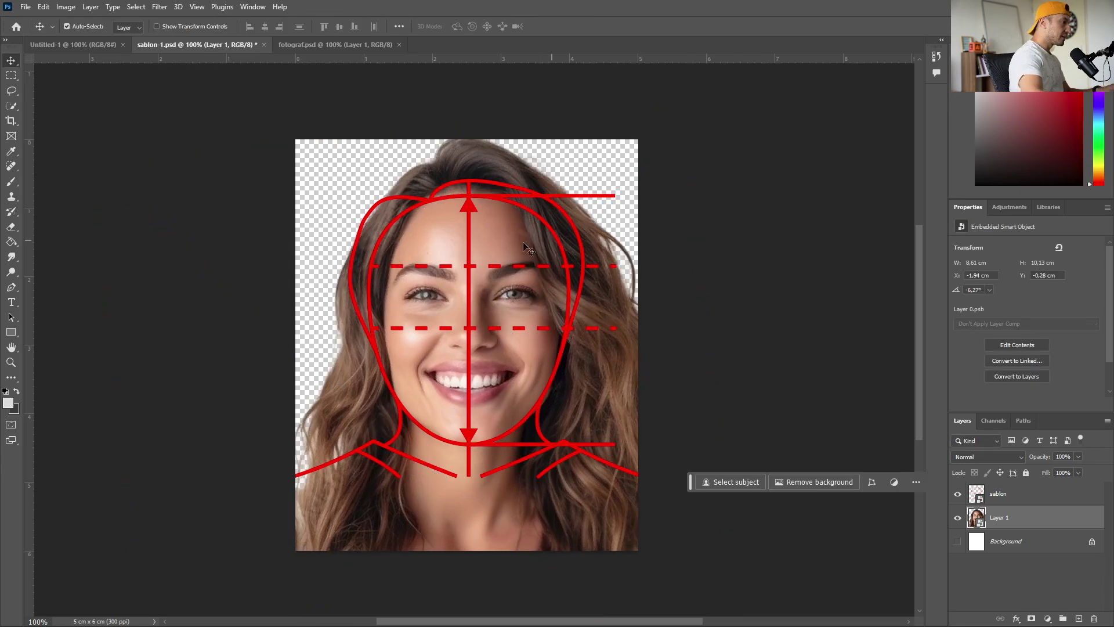
Hide the red template layer and select the visible Background layer.
{"action": "left_click", "coordinate": [987, 494]}
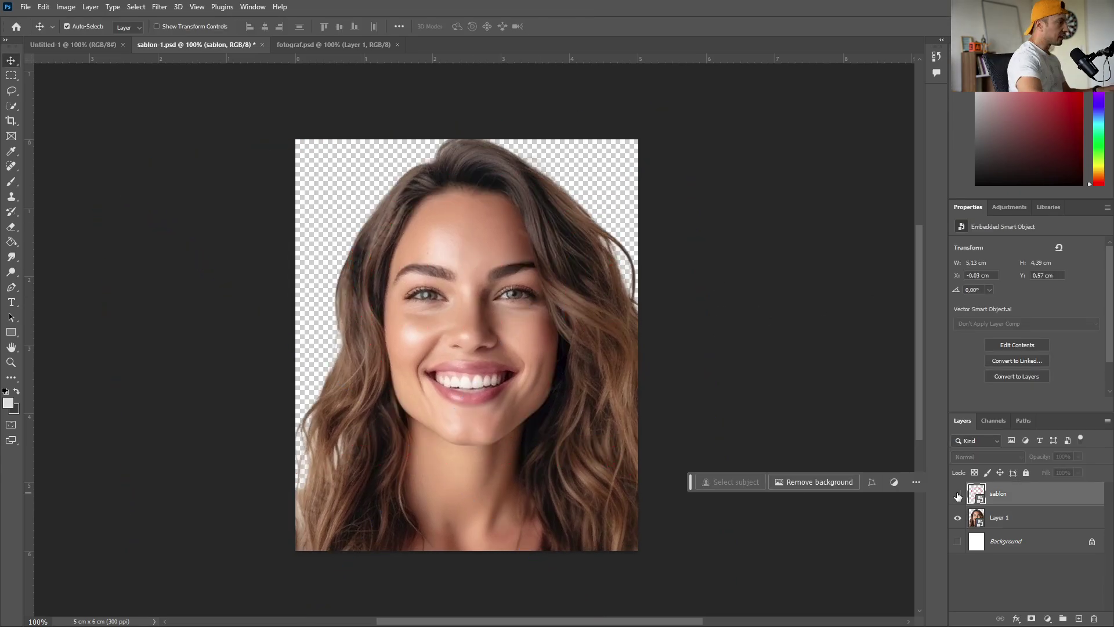
{"action": "left_click", "coordinate": [1011, 544]}
{"action": "left_click", "coordinate": [957, 542]}
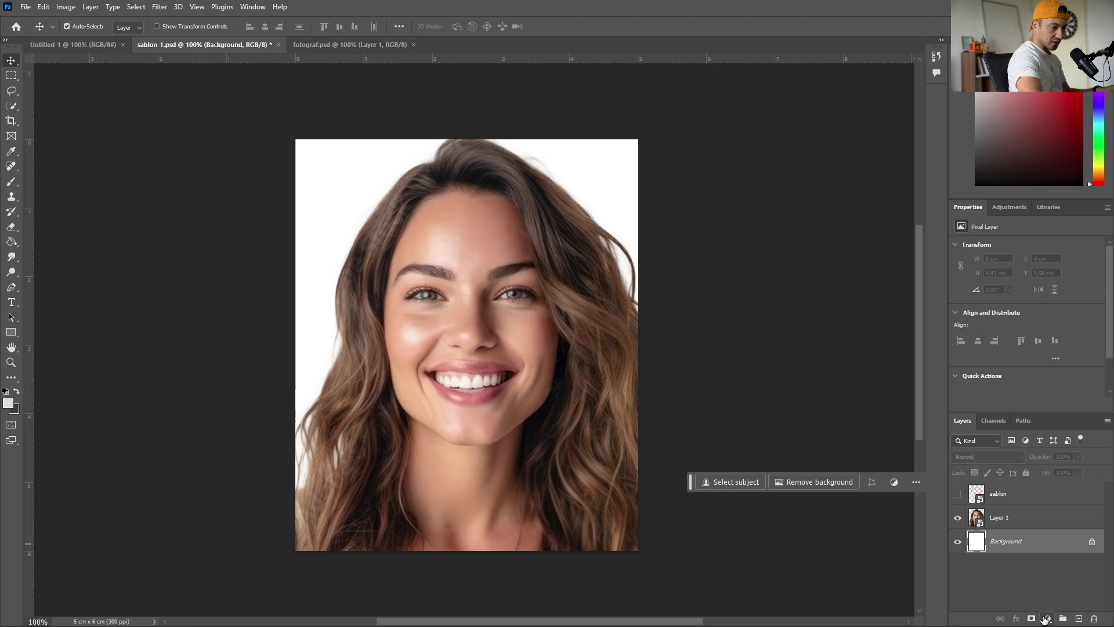
Add a white Solid Color fill layer beneath the portrait.
{"action": "left_click", "coordinate": [1047, 620]}
{"action": "left_click", "coordinate": [1047, 413]}
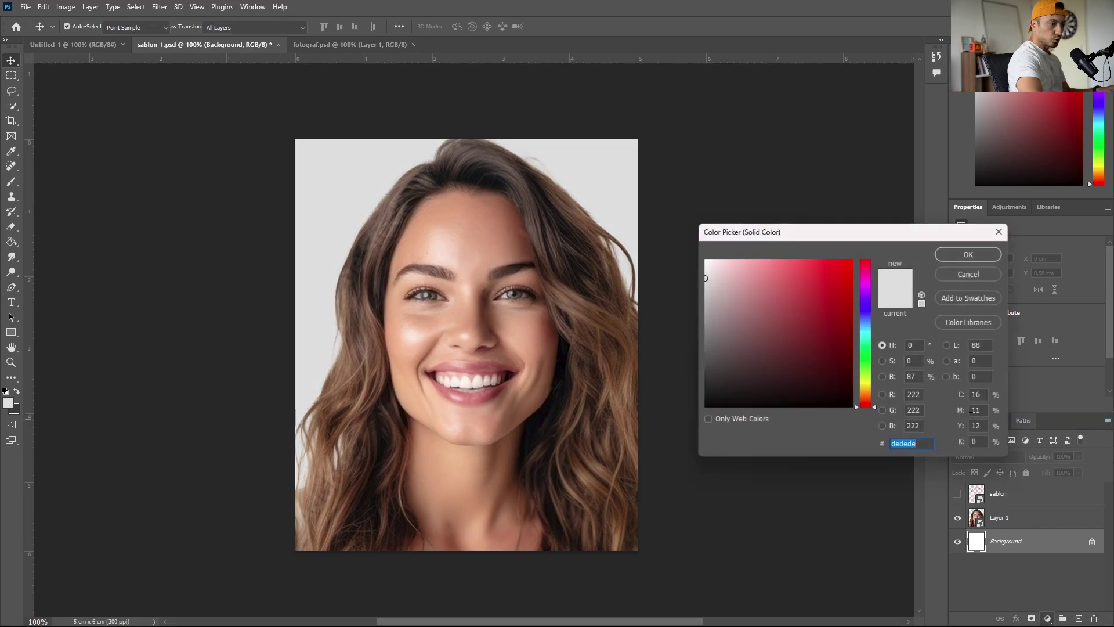
{"action": "left_click_drag", "start_coordinate": [739, 292], "coordinate": [703, 254]}
{"action": "left_click", "coordinate": [969, 255]}
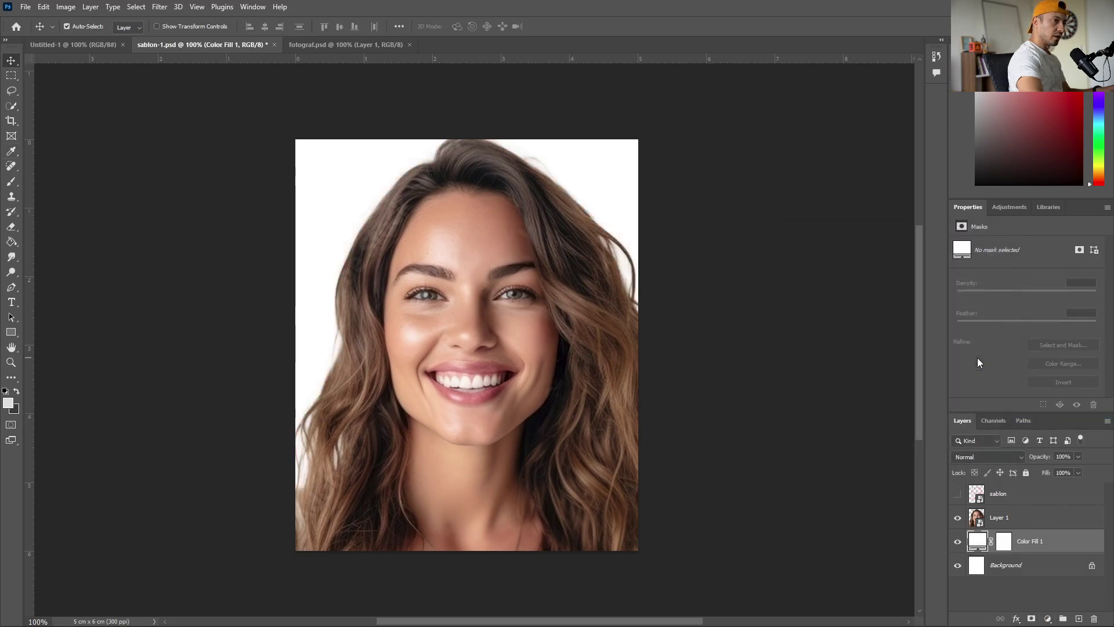
{"action": "left_click", "coordinate": [1044, 517]}
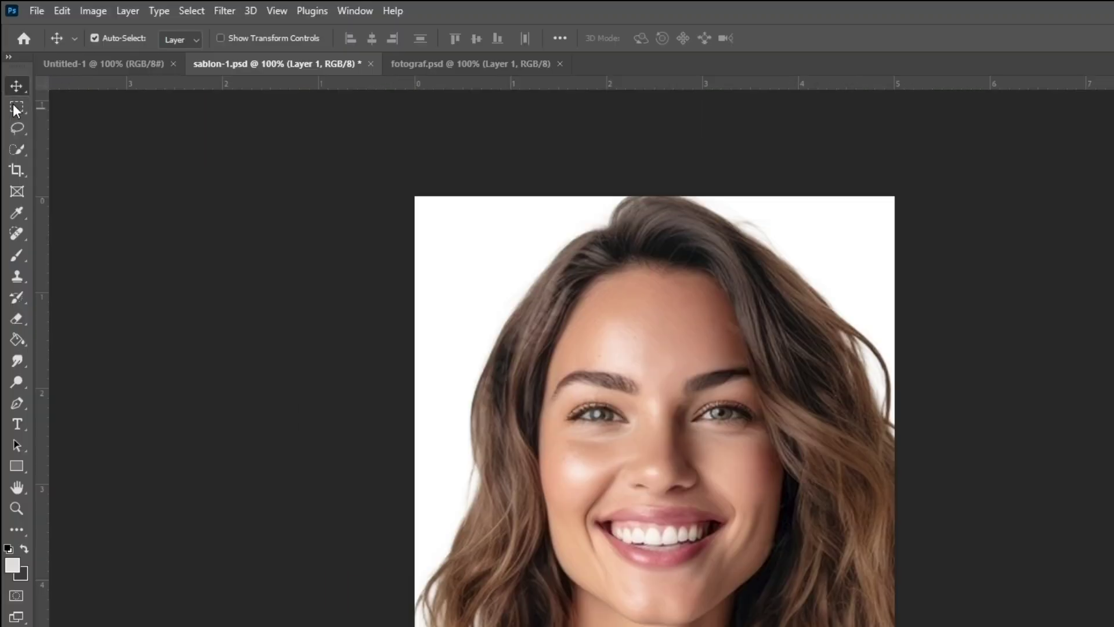
Select the whole 5 × 6 cm image and stamp all visible layers into Layer 2.
{"action": "left_click", "coordinate": [11, 76]}
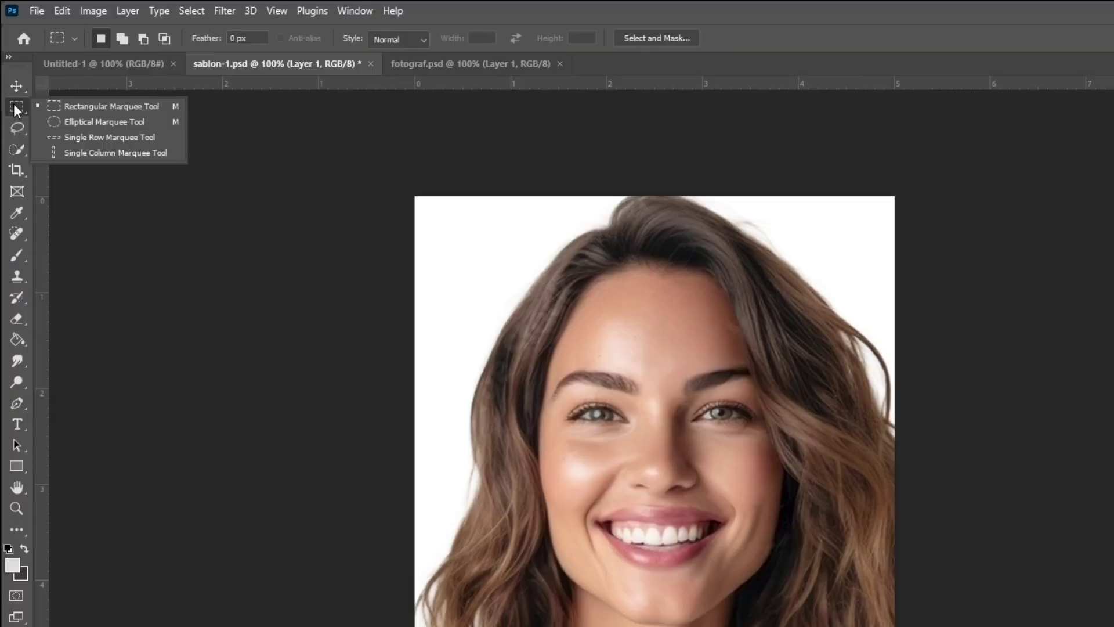
{"action": "left_click", "coordinate": [119, 108]}
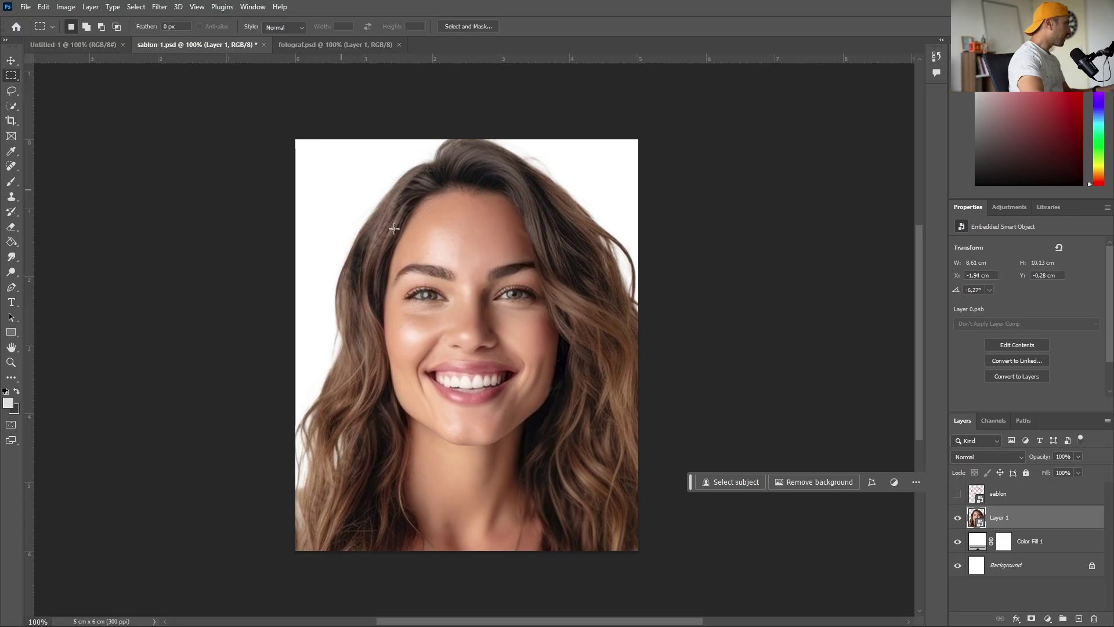
{"action": "left_click_drag", "start_coordinate": [280, 126], "coordinate": [701, 597]}
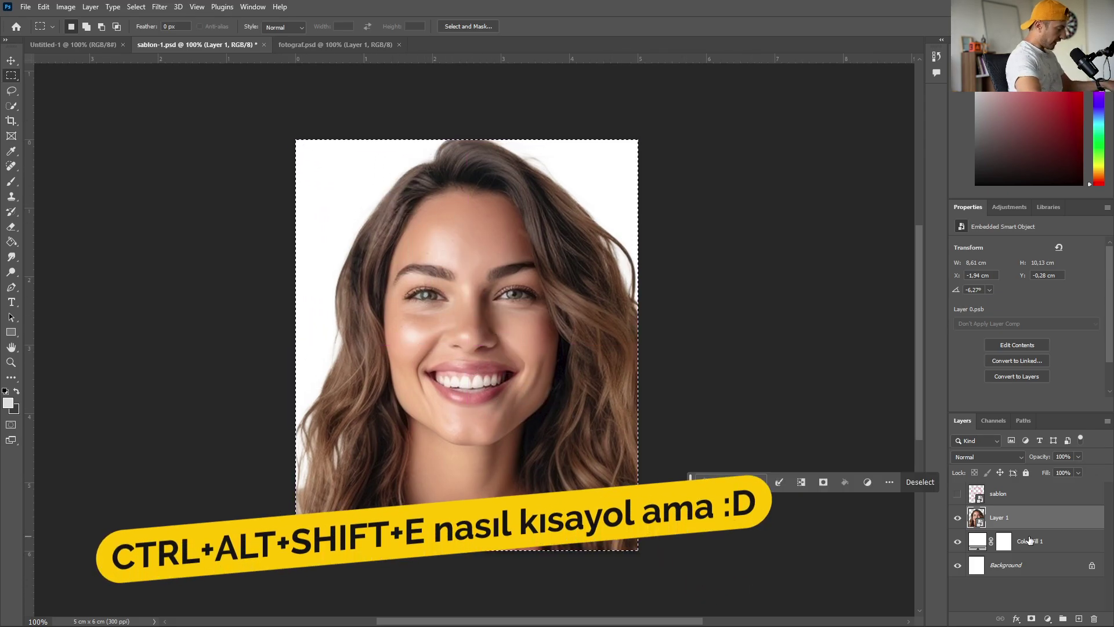
{"action": "key", "text": "ctrl+alt+shift+e"}
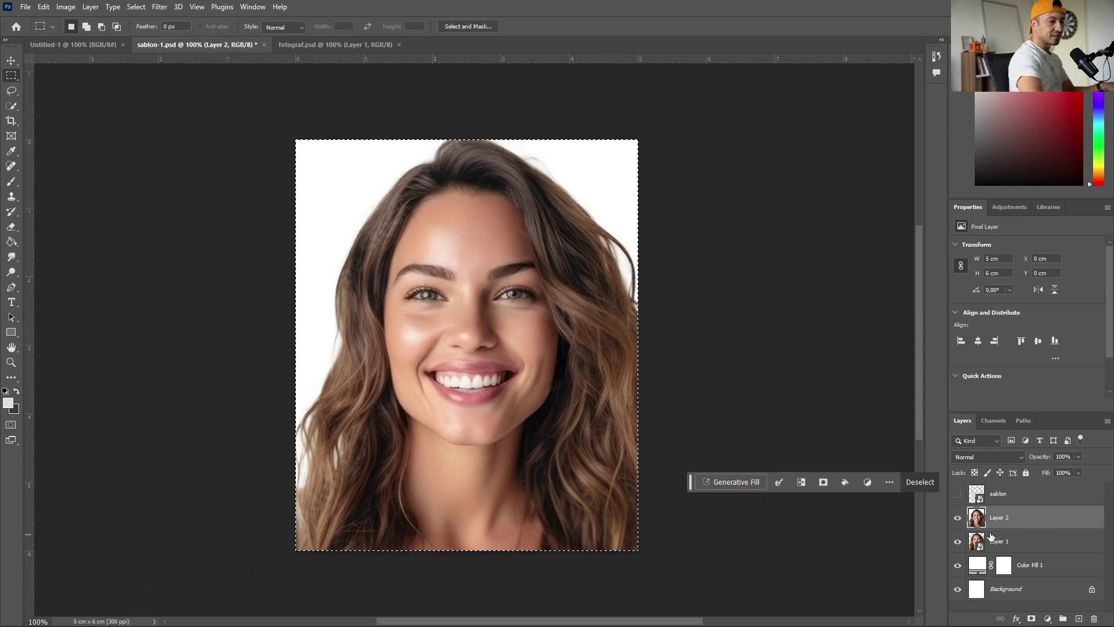
Hide Layer 1, Color Fill 1 and Background, deselect, and trial-move Layer 2 then undo.
{"action": "left_click", "coordinate": [957, 541]}
{"action": "left_click_drag", "start_coordinate": [959, 549], "coordinate": [958, 604]}
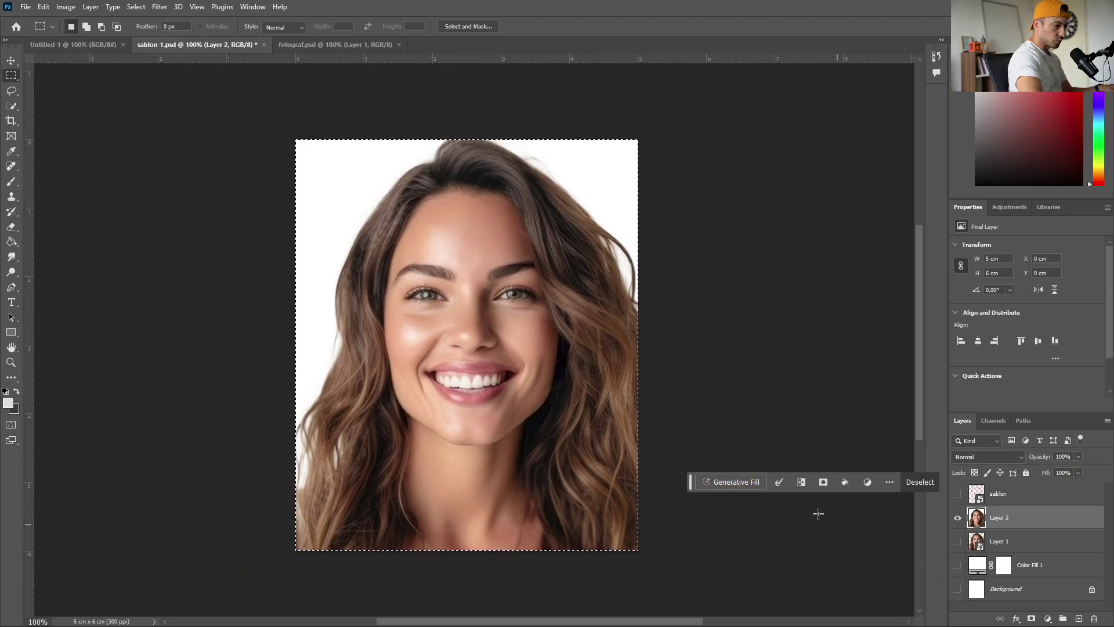
{"action": "key", "text": "ctrl+d"}
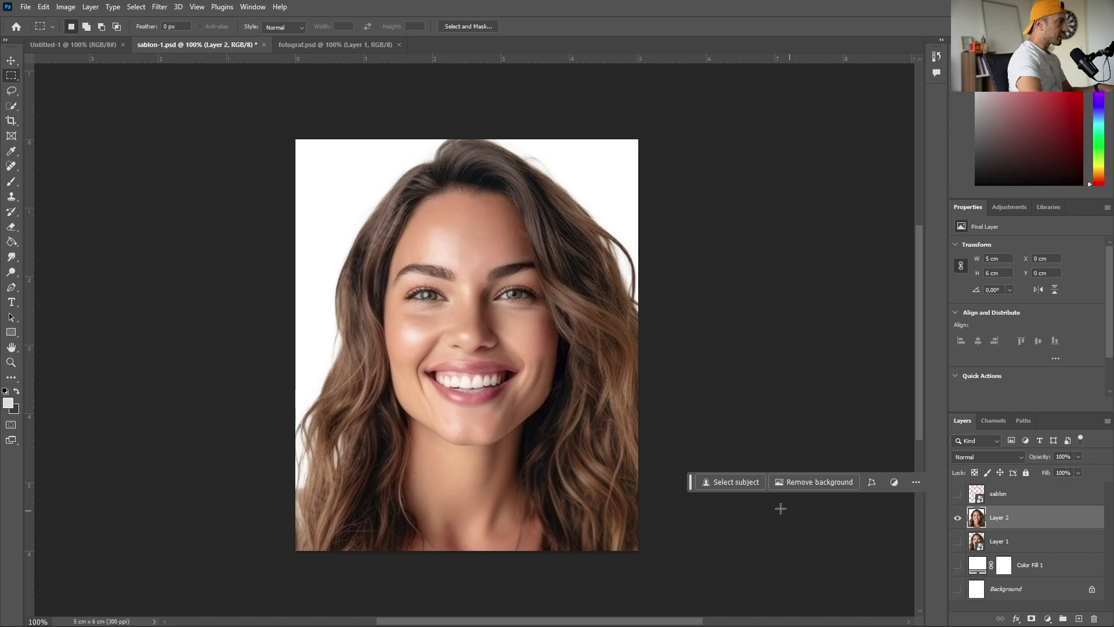
{"action": "key", "text": "v"}
{"action": "left_click_drag", "start_coordinate": [498, 386], "coordinate": [498, 320]}
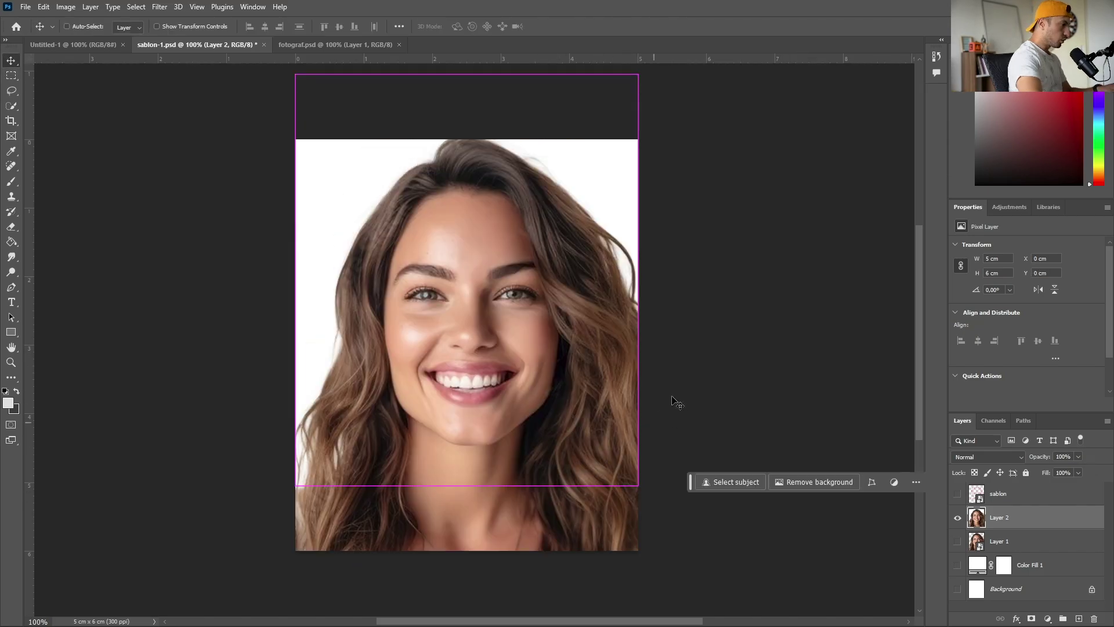
{"action": "key", "text": "ctrl"}
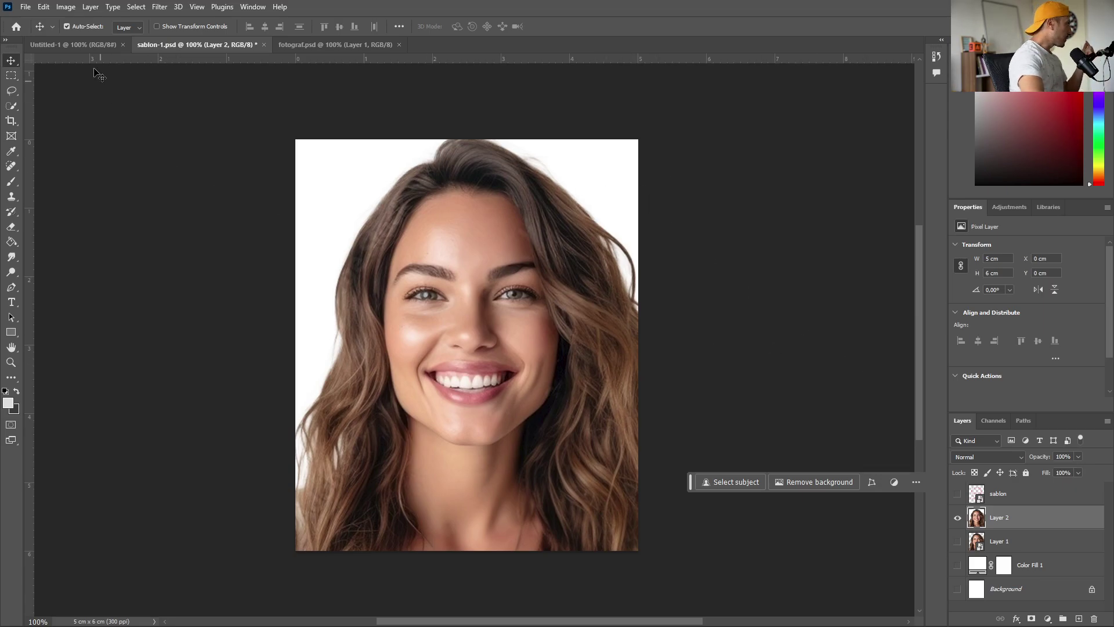
Stroke Layer 2 with a 1 px centre border in light grey #dddddd.
{"action": "left_click", "coordinate": [43, 7]}
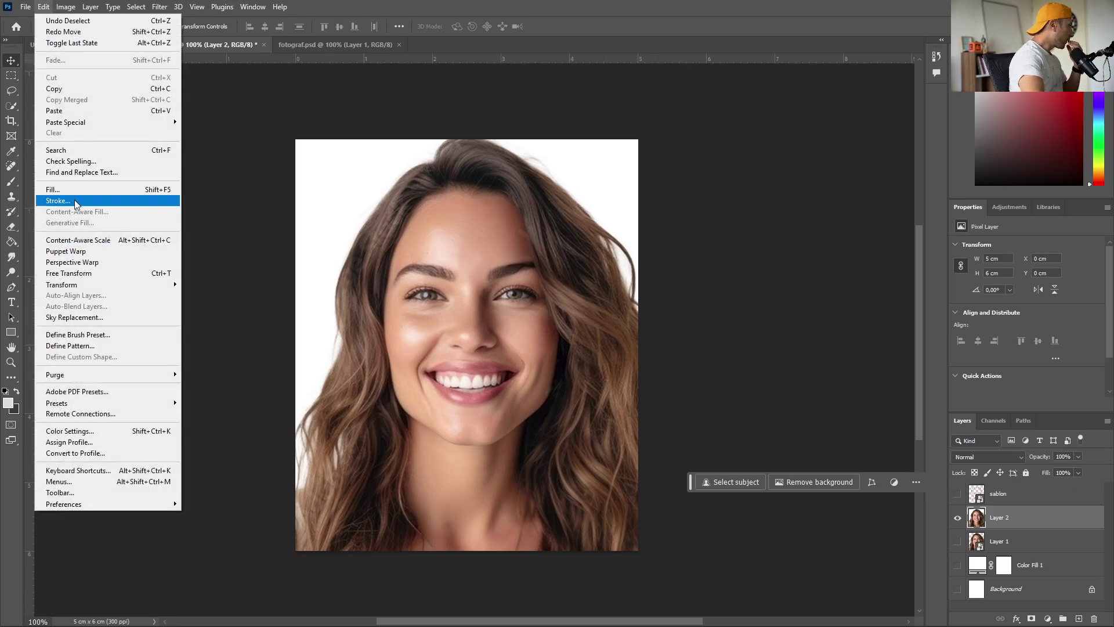
{"action": "left_click", "coordinate": [77, 200]}
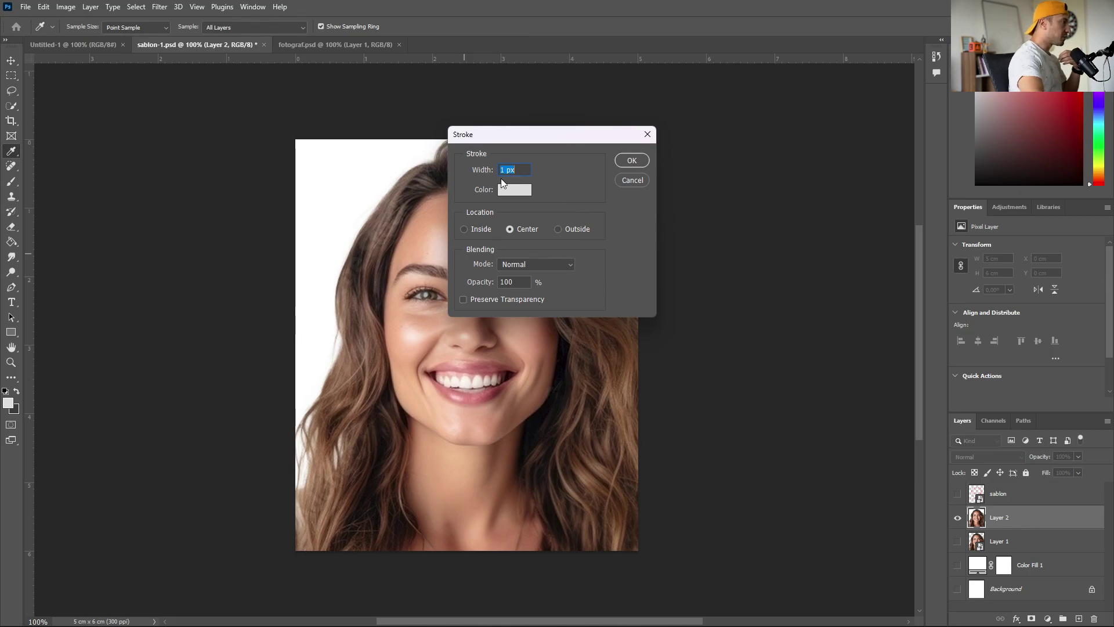
{"action": "left_click", "coordinate": [503, 189]}
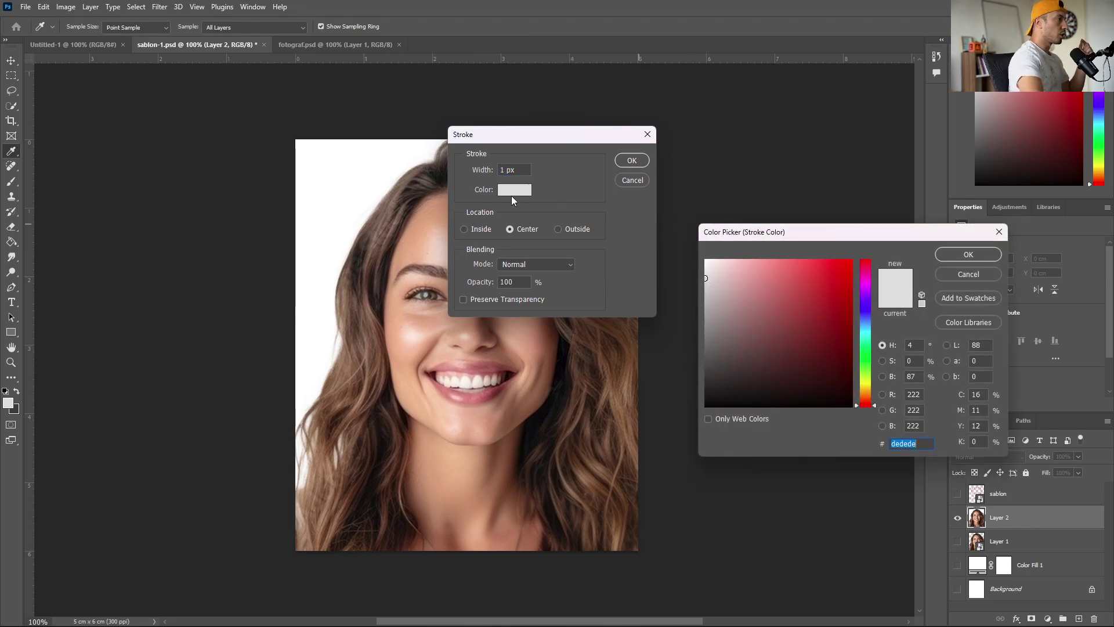
{"action": "left_click", "coordinate": [705, 279]}
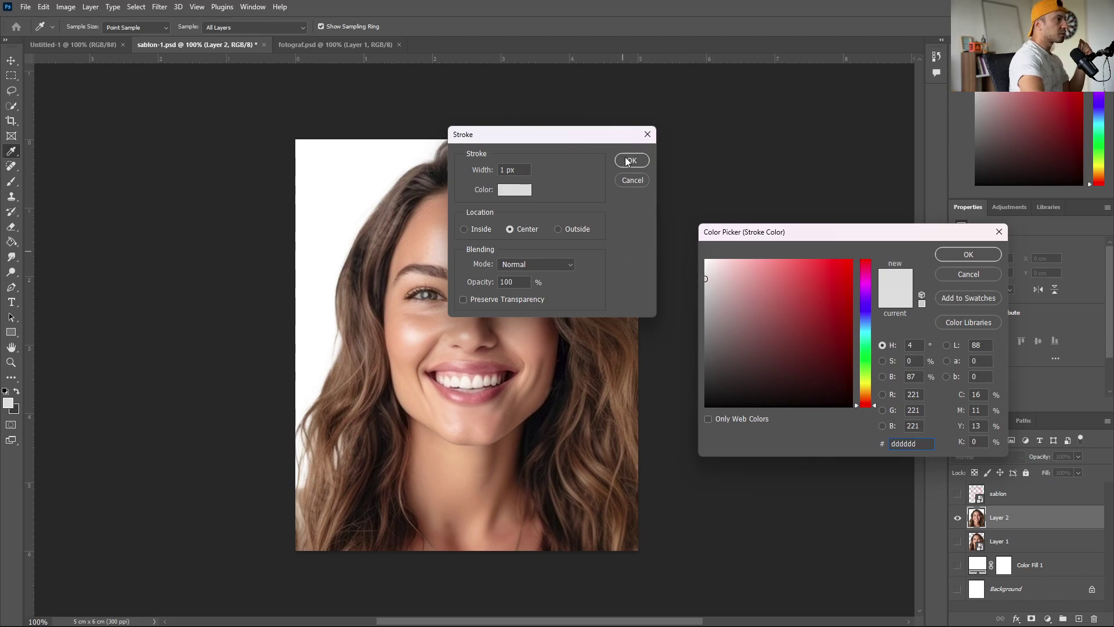
{"action": "key", "text": "ctrl+a"}
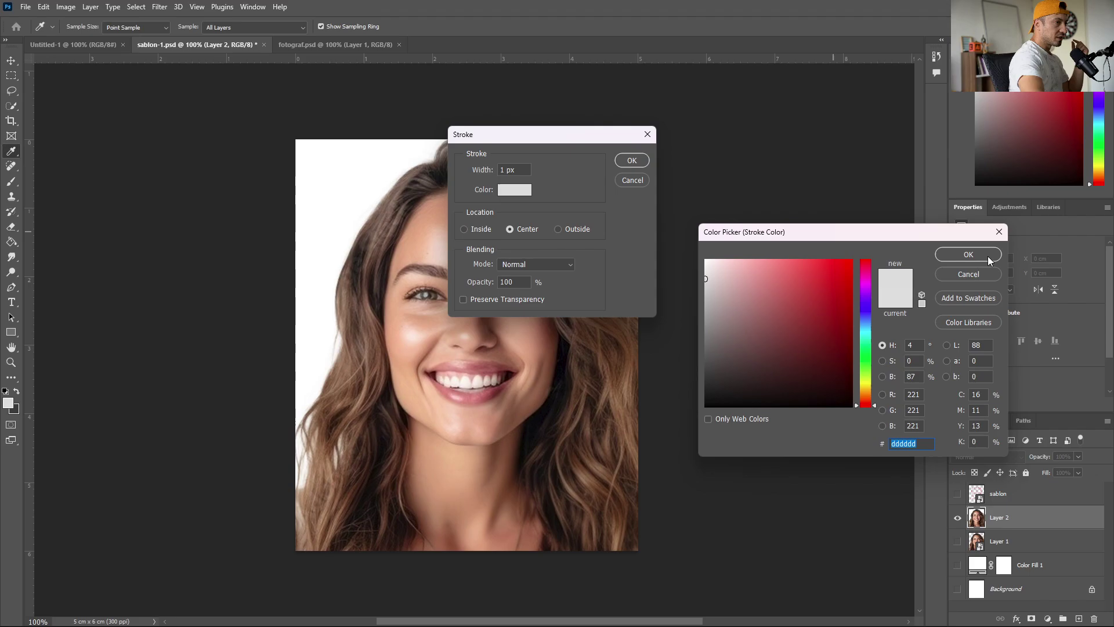
{"action": "key", "text": "Return"}
{"action": "left_click", "coordinate": [637, 165]}
{"action": "key", "text": "v"}
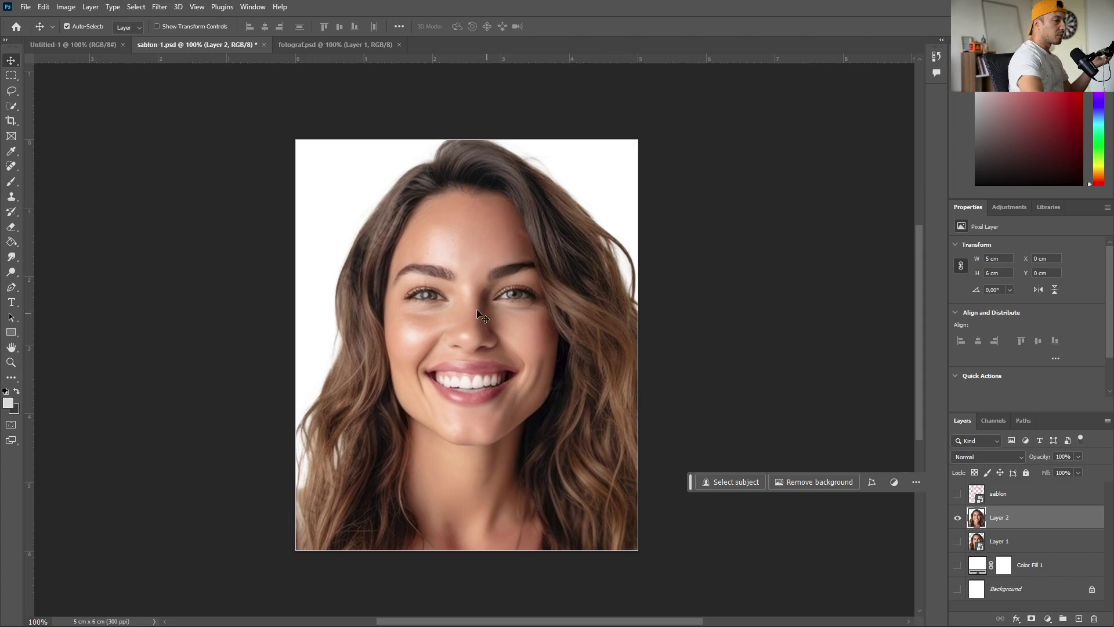
Define the bordered portrait as a pattern named 'vesikalık-1'.
{"action": "left_click", "coordinate": [43, 9]}
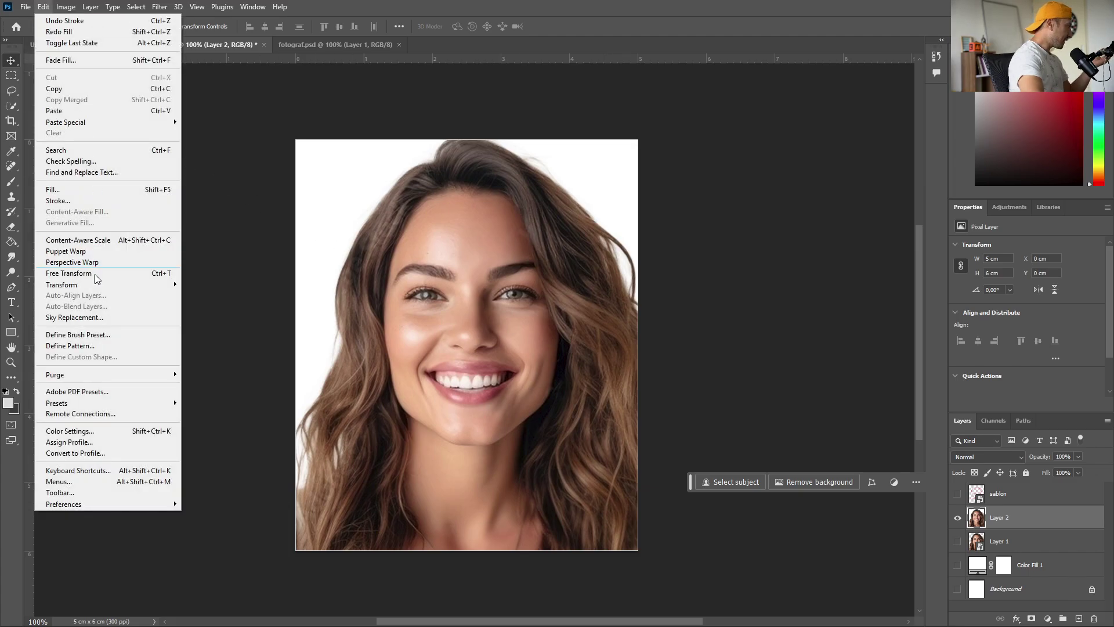
{"action": "left_click", "coordinate": [80, 349]}
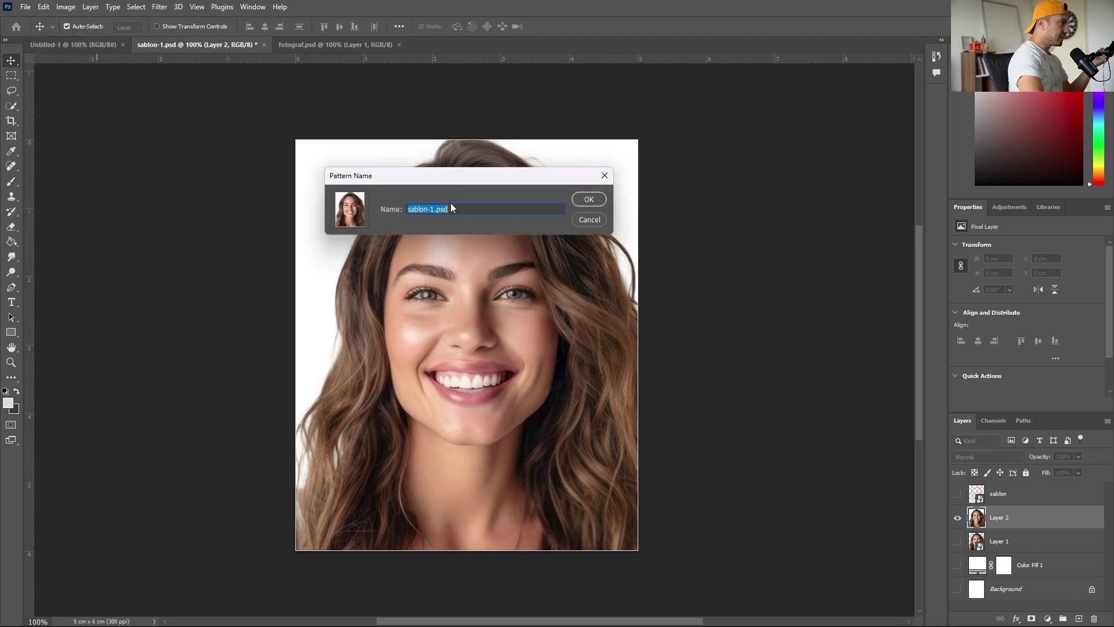
{"action": "type", "text": "ves"}
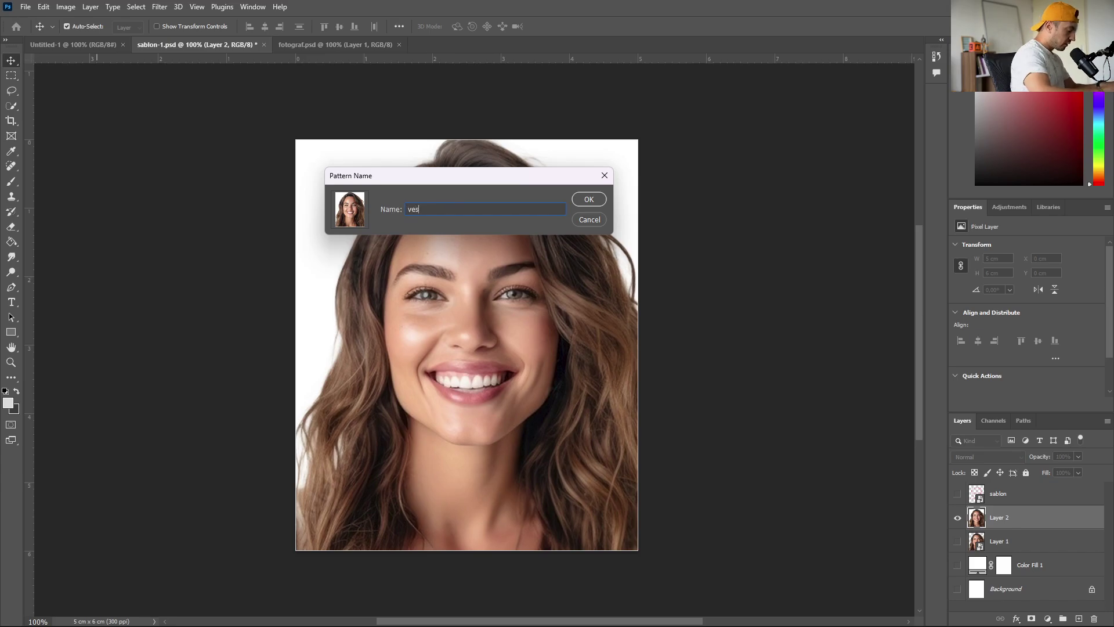
{"action": "type", "text": "ikalık-1"}
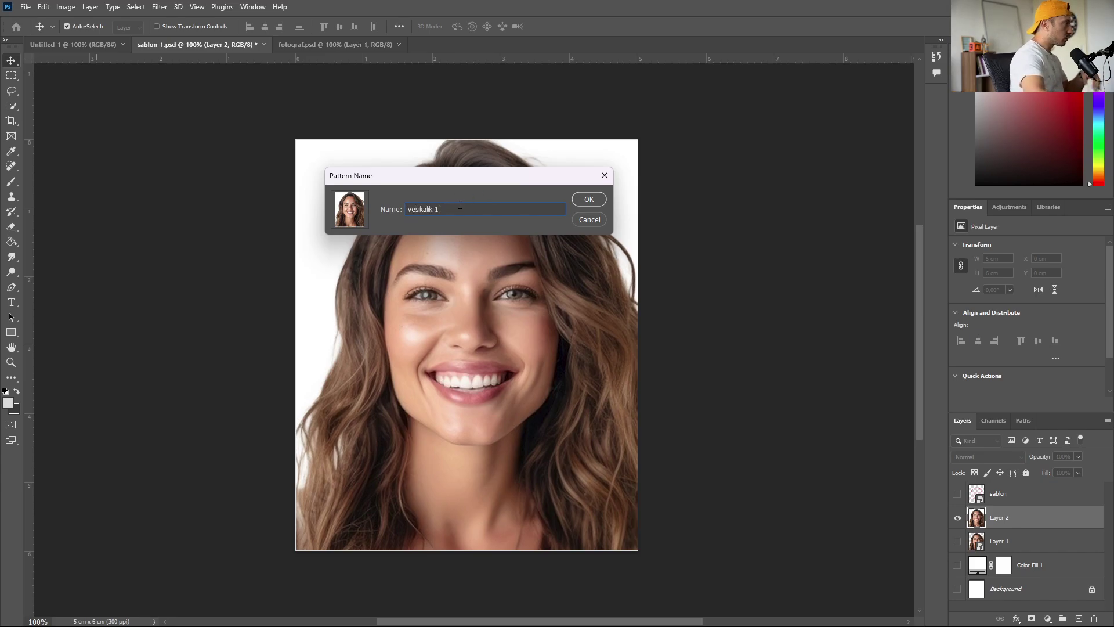
{"action": "left_click", "coordinate": [584, 200]}
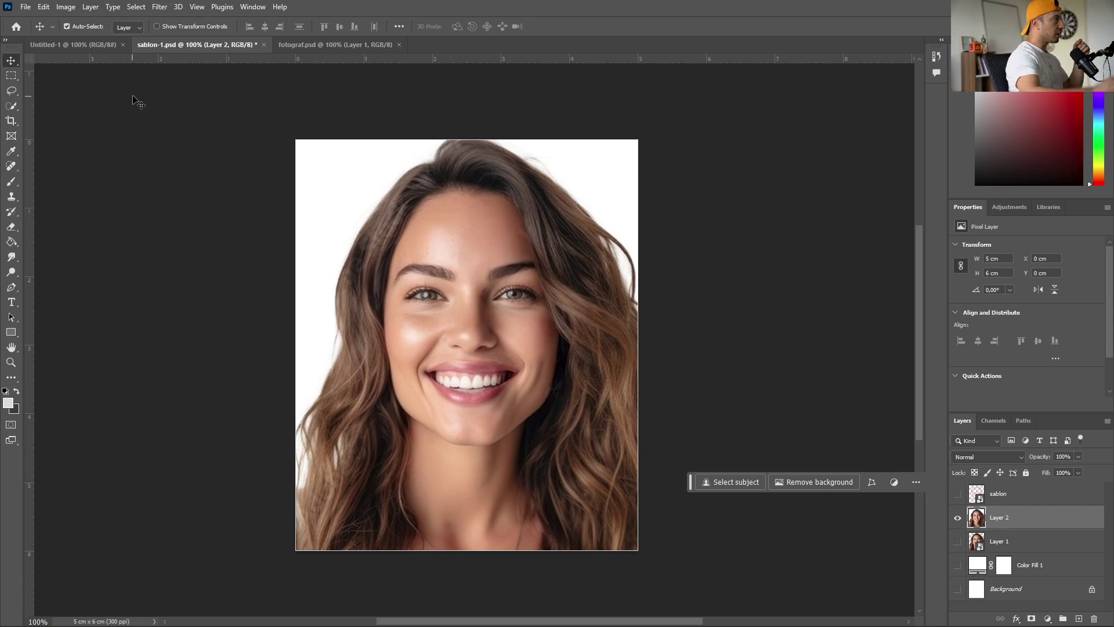
Create a 100 × 120 mm, 300 ppi document from the 50 × 60 mm preset.
{"action": "left_click", "coordinate": [26, 7]}
{"action": "left_click", "coordinate": [35, 16]}
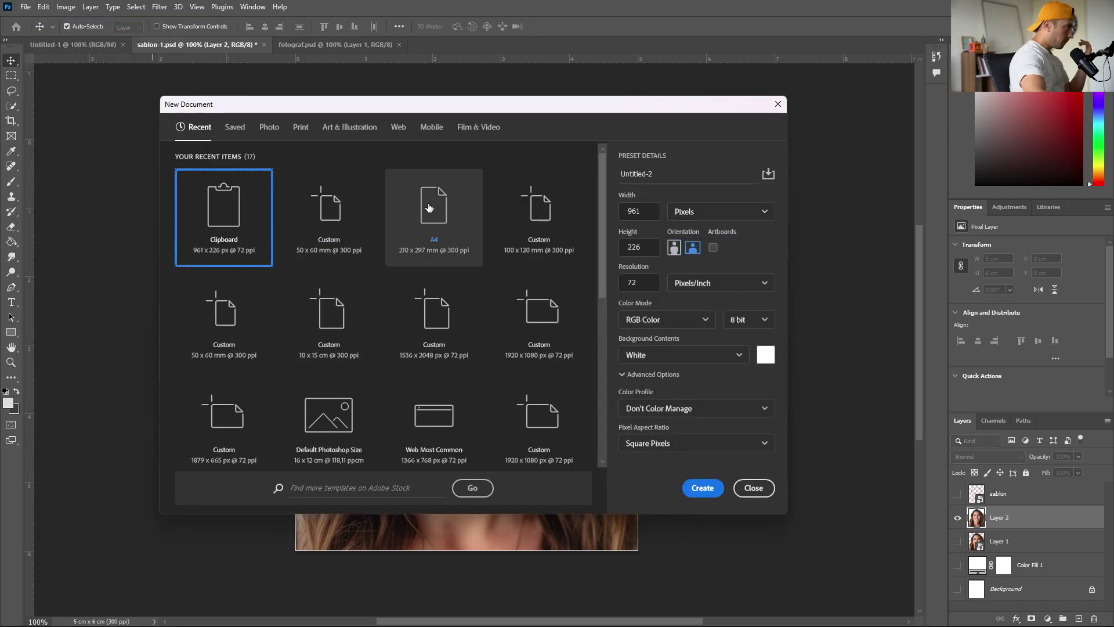
{"action": "left_click", "coordinate": [337, 233]}
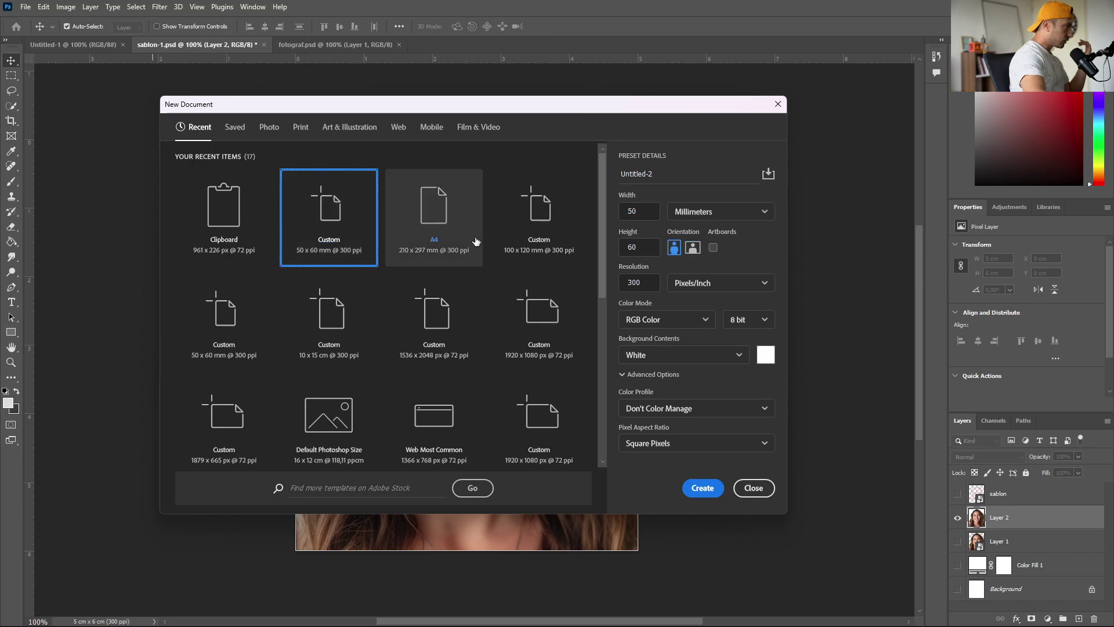
{"action": "left_click", "coordinate": [648, 210]}
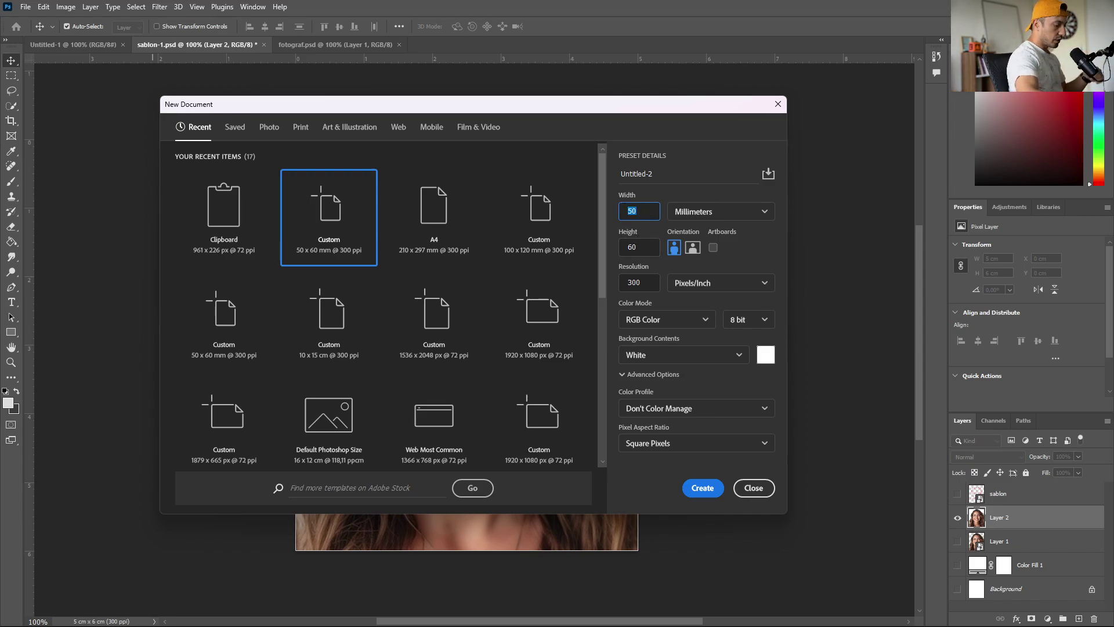
{"action": "type", "text": "100"}
{"action": "key", "text": "Tab"}
{"action": "type", "text": "120"}
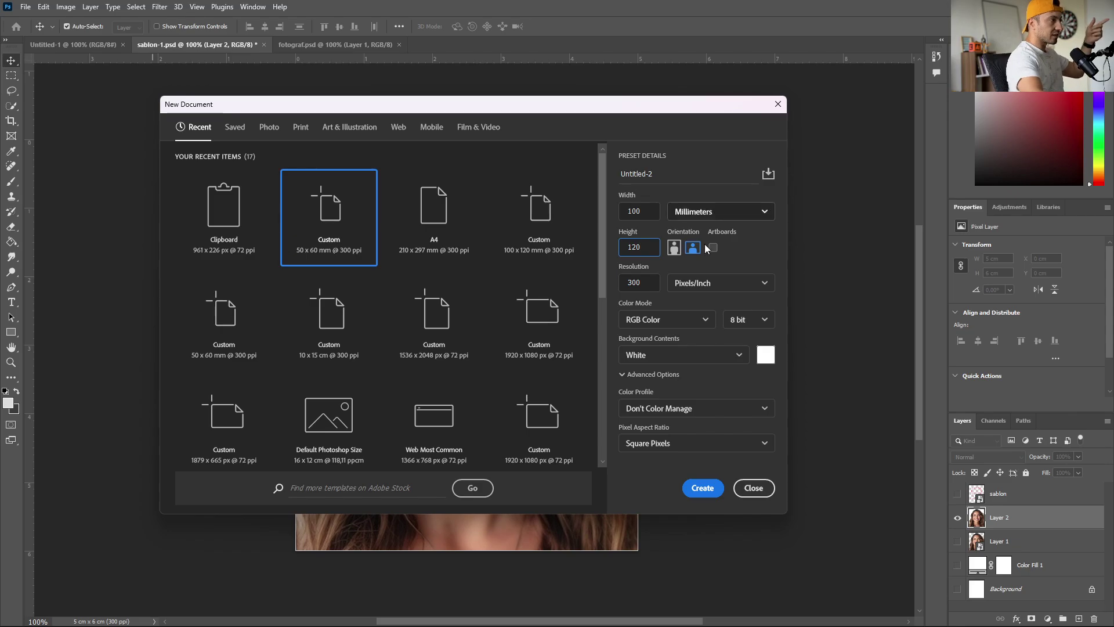
{"action": "left_click", "coordinate": [712, 492]}
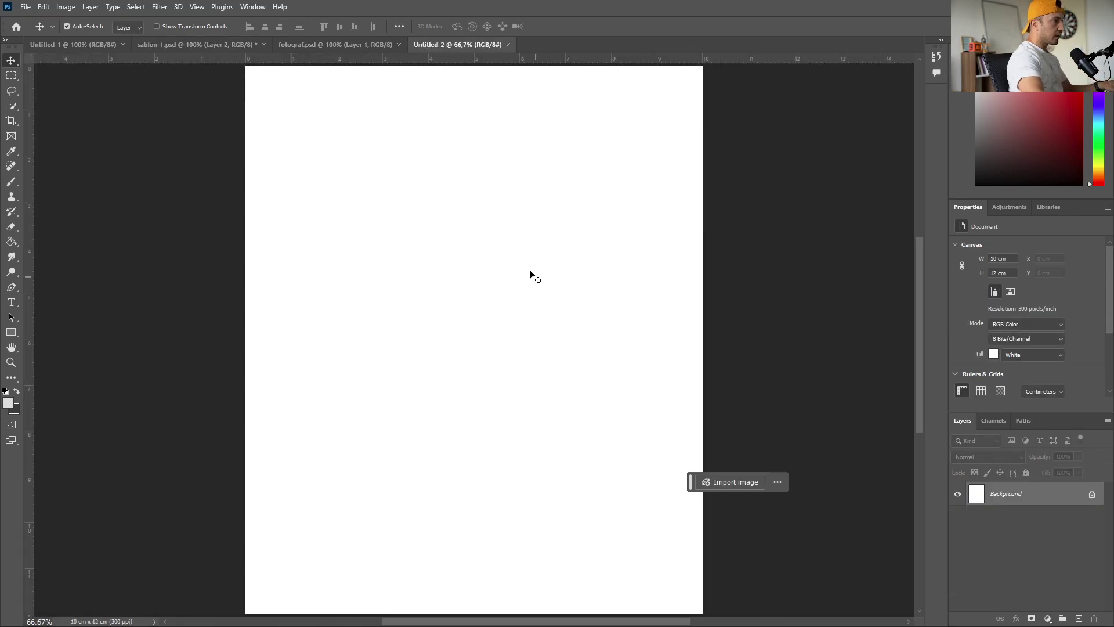
Fill the 10 × 12 cm canvas with the newest portrait pattern using Edit > Fill.
{"action": "key", "text": "z"}
{"action": "key", "text": "ctrl+minus"}
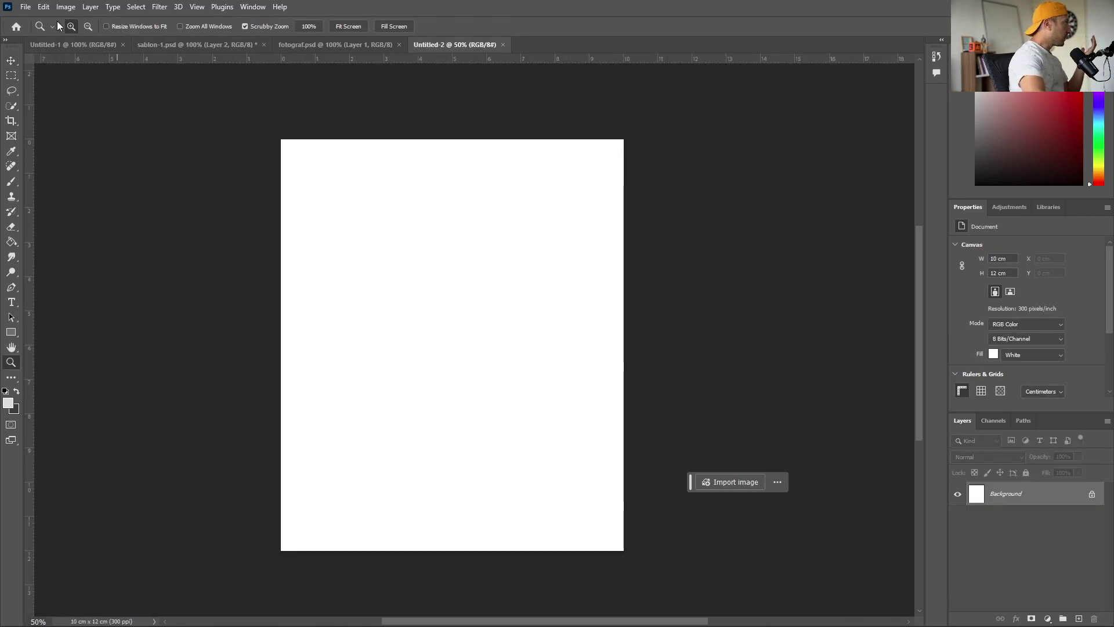
{"action": "left_click", "coordinate": [43, 7]}
{"action": "left_click", "coordinate": [105, 191]}
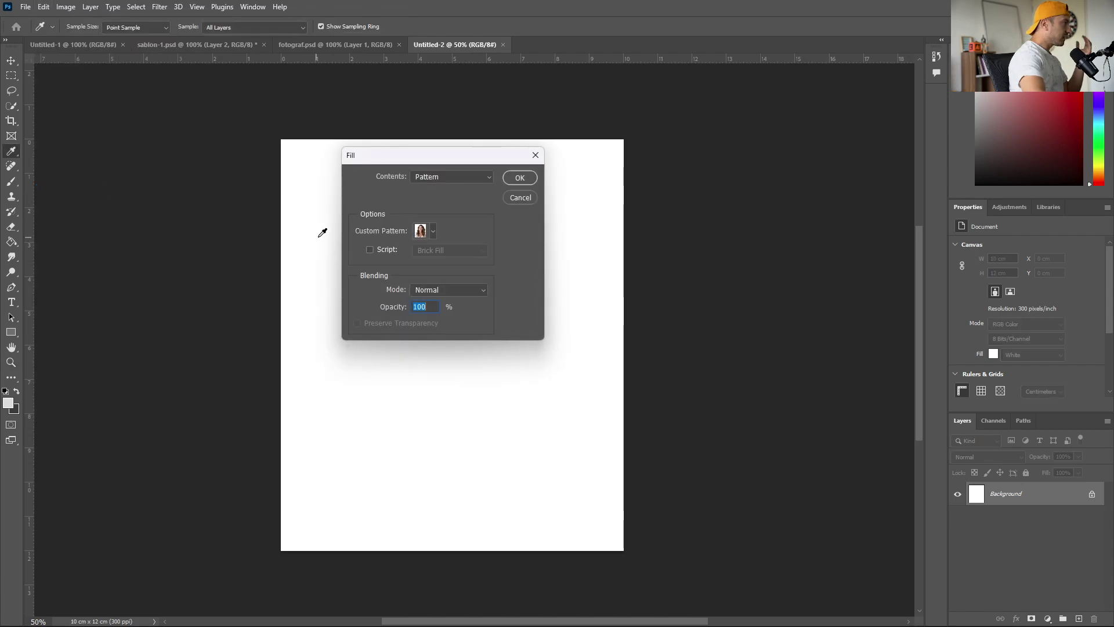
{"action": "left_click", "coordinate": [443, 177]}
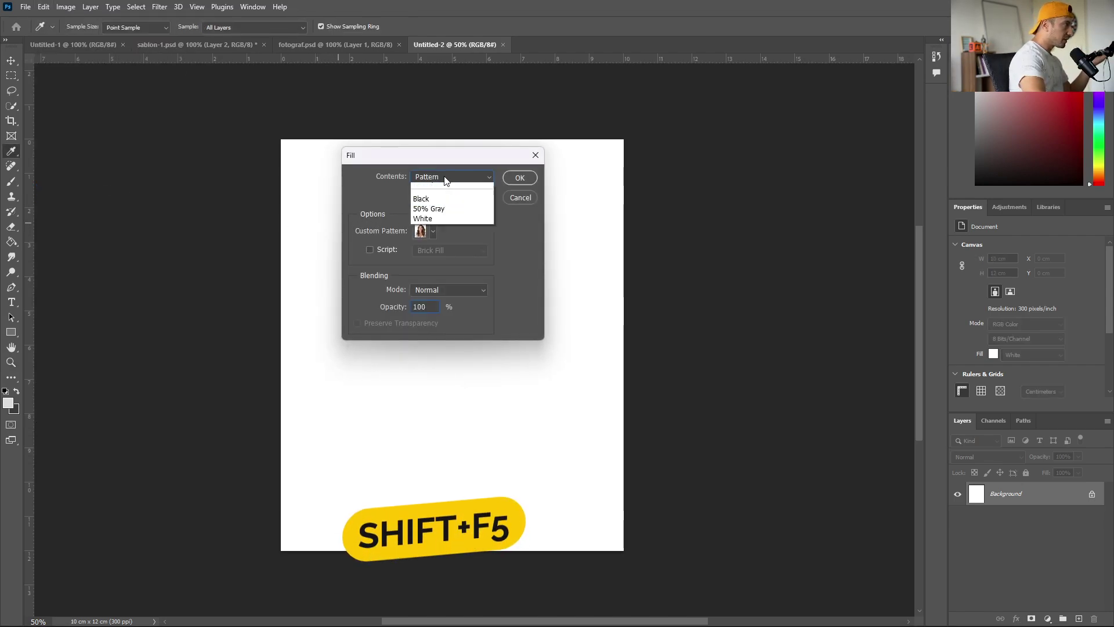
{"action": "left_click", "coordinate": [439, 198]}
{"action": "left_click", "coordinate": [459, 177]}
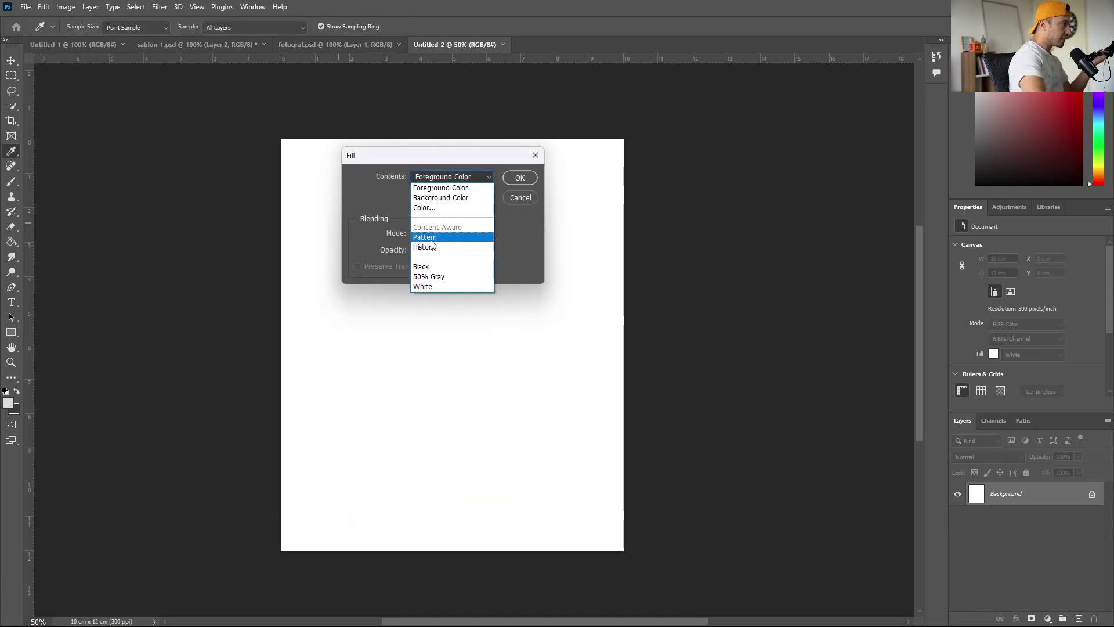
{"action": "left_click", "coordinate": [444, 236]}
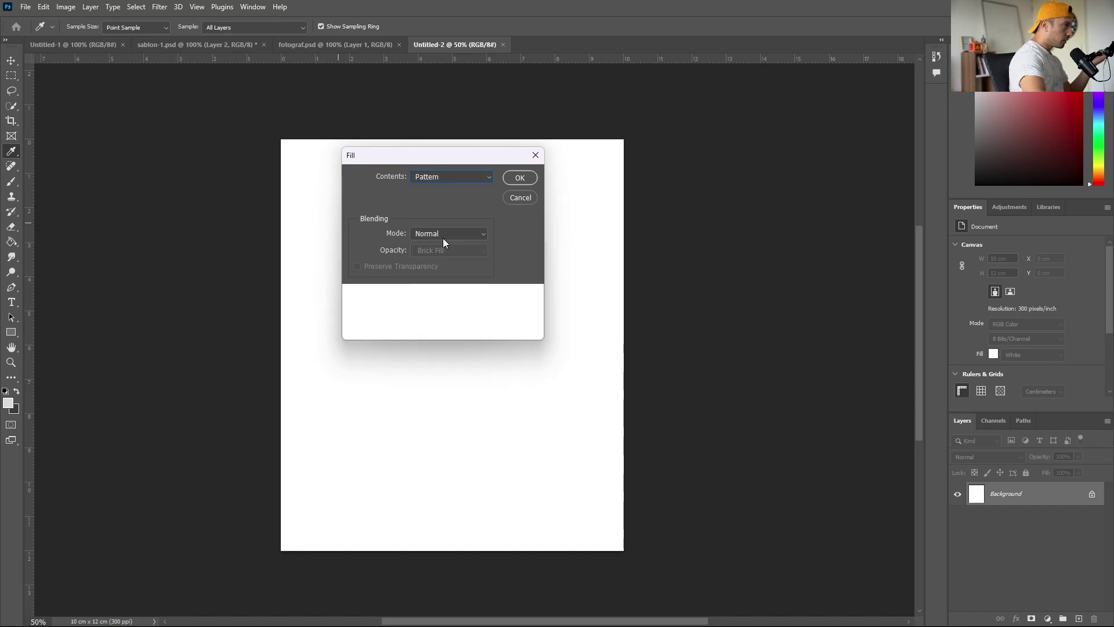
{"action": "left_click", "coordinate": [434, 231]}
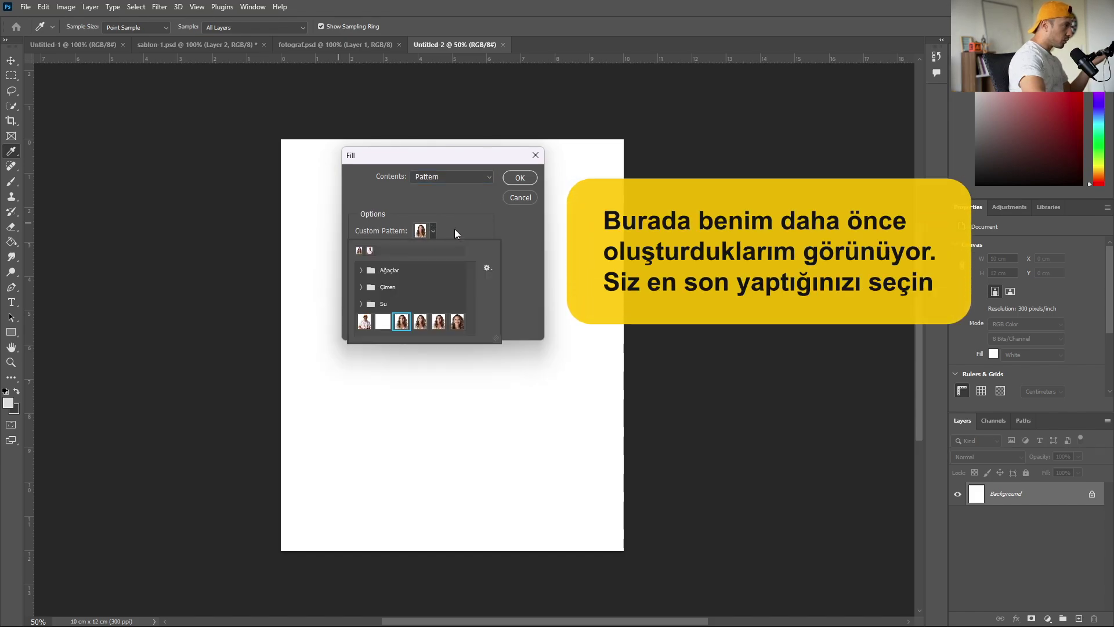
{"action": "left_click", "coordinate": [458, 322]}
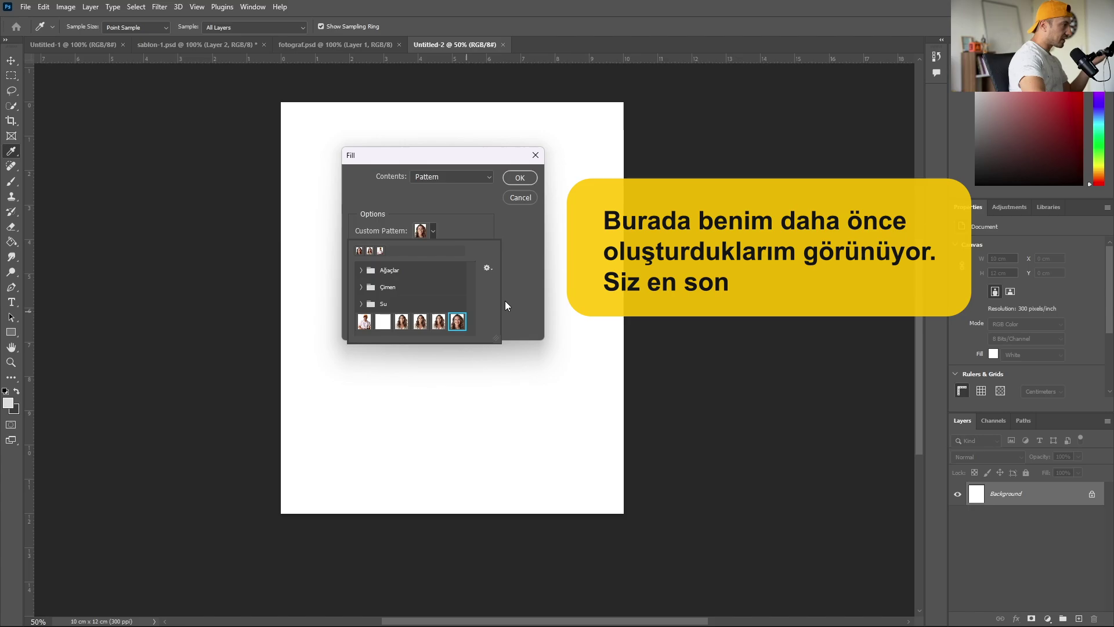
{"action": "left_click", "coordinate": [518, 179]}
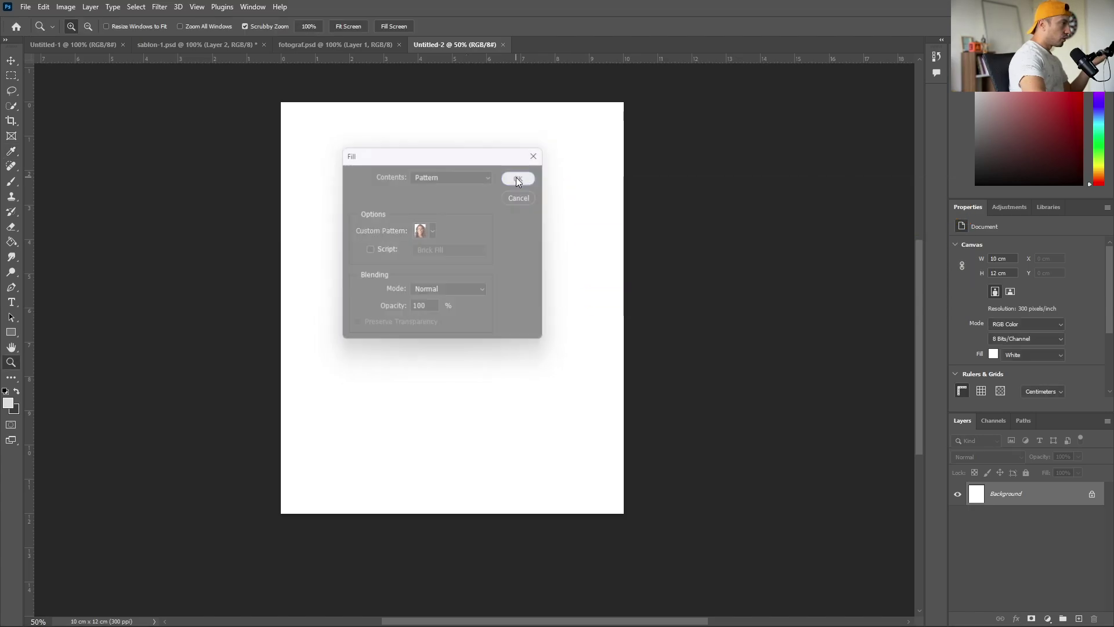
{"action": "key", "text": "z"}
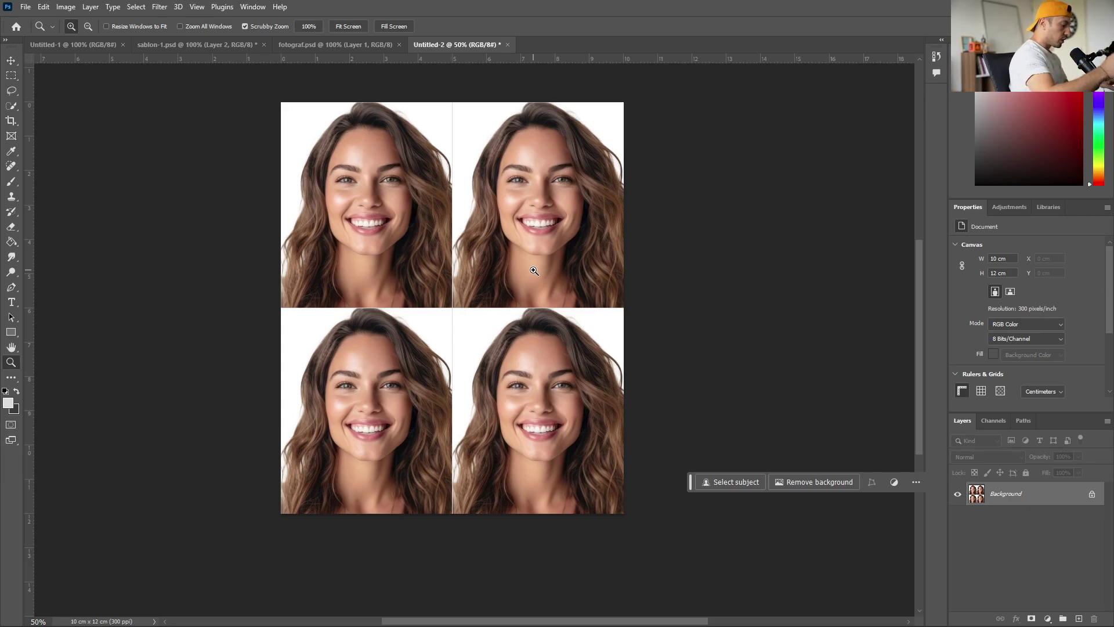
{"action": "key", "text": "ctrl+p"}
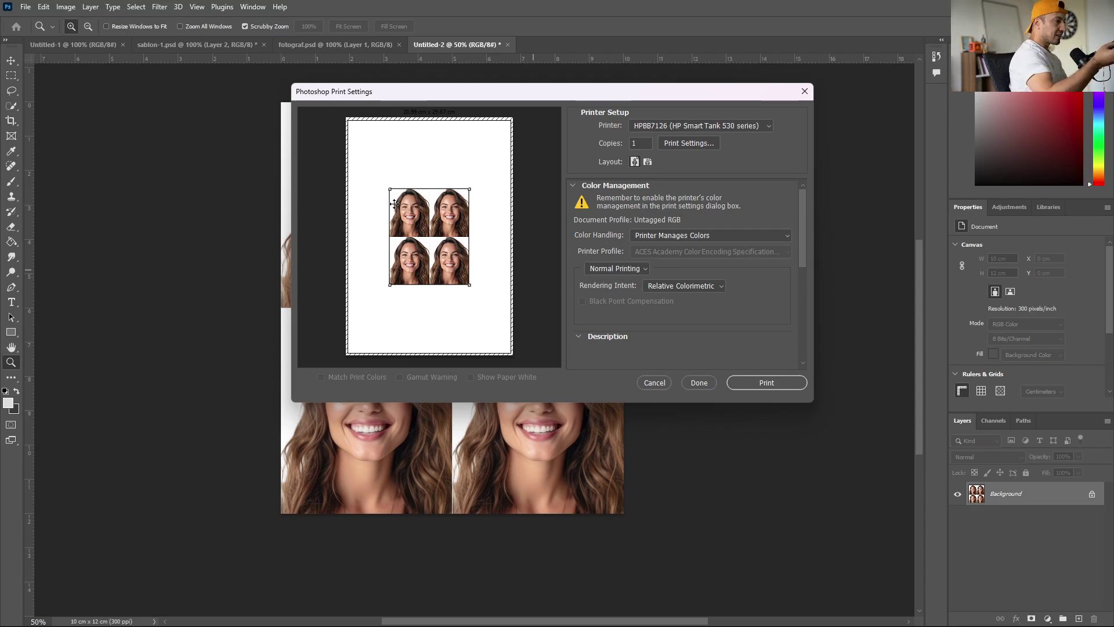
{"action": "left_click", "coordinate": [701, 383]}
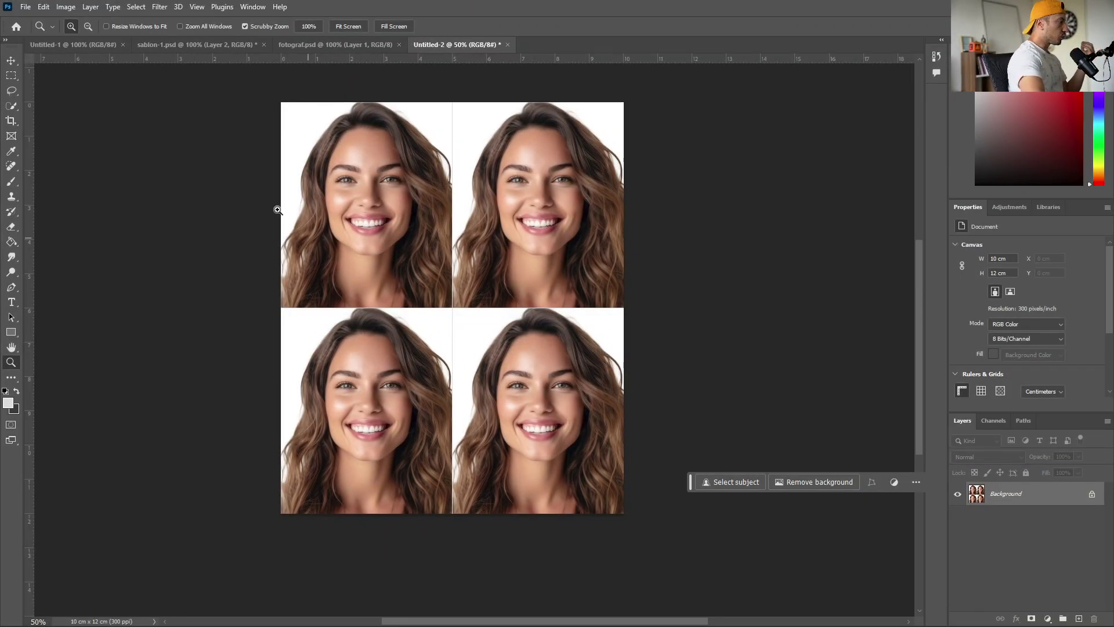
Set the canvas width to 20 cm, anchored left, with a white extension colour.
{"action": "left_click", "coordinate": [65, 7]}
{"action": "left_click", "coordinate": [81, 107]}
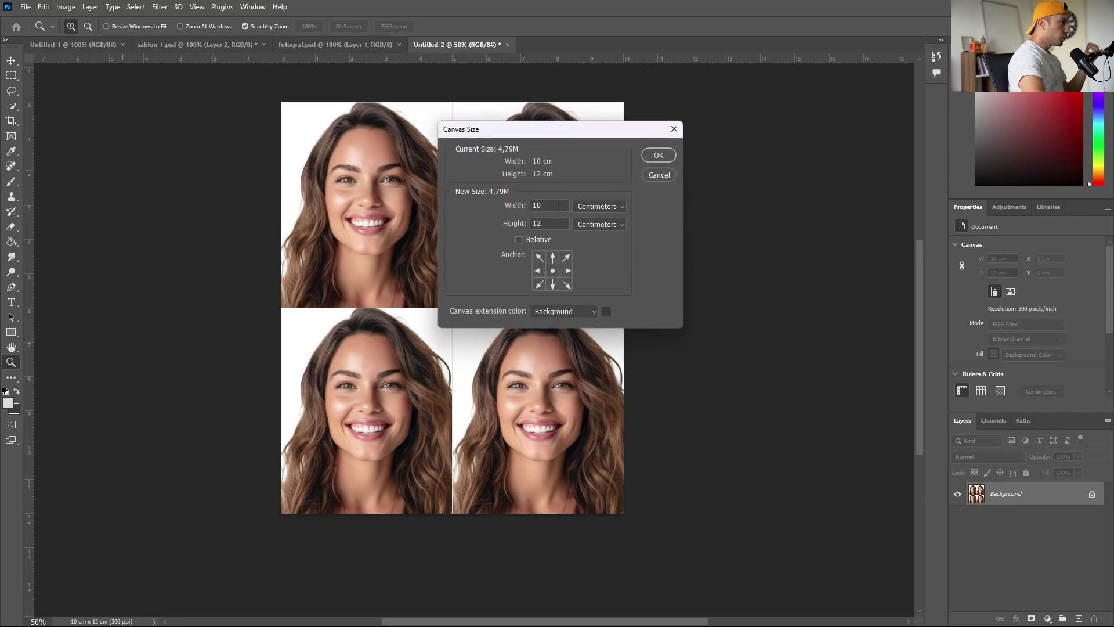
{"action": "left_click", "coordinate": [558, 206]}
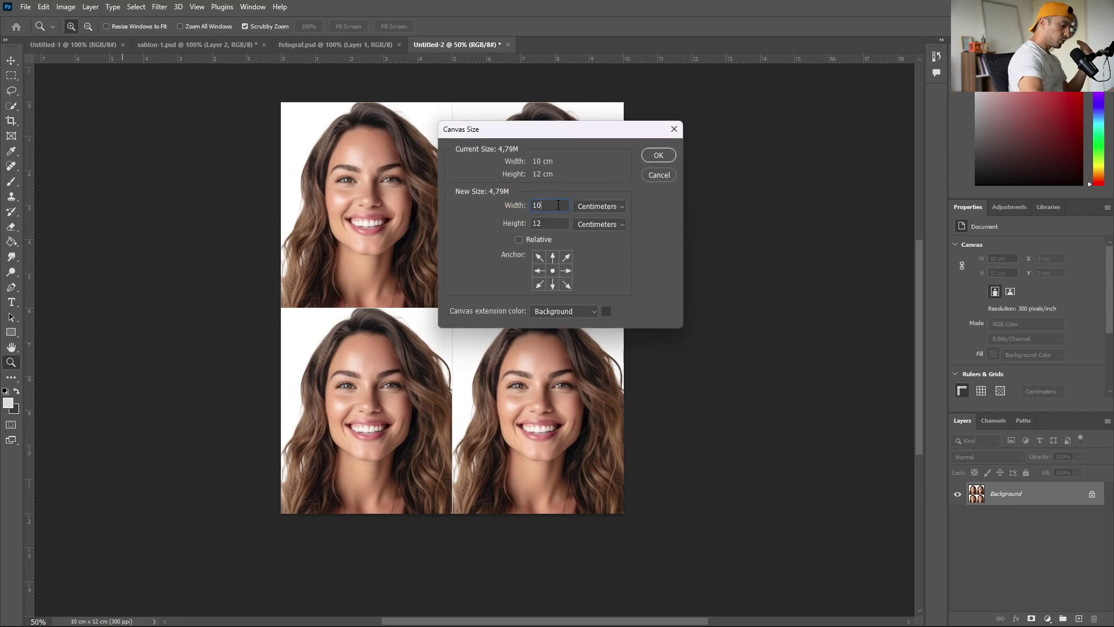
{"action": "double_click", "coordinate": [557, 206]}
{"action": "left_click", "coordinate": [539, 271]}
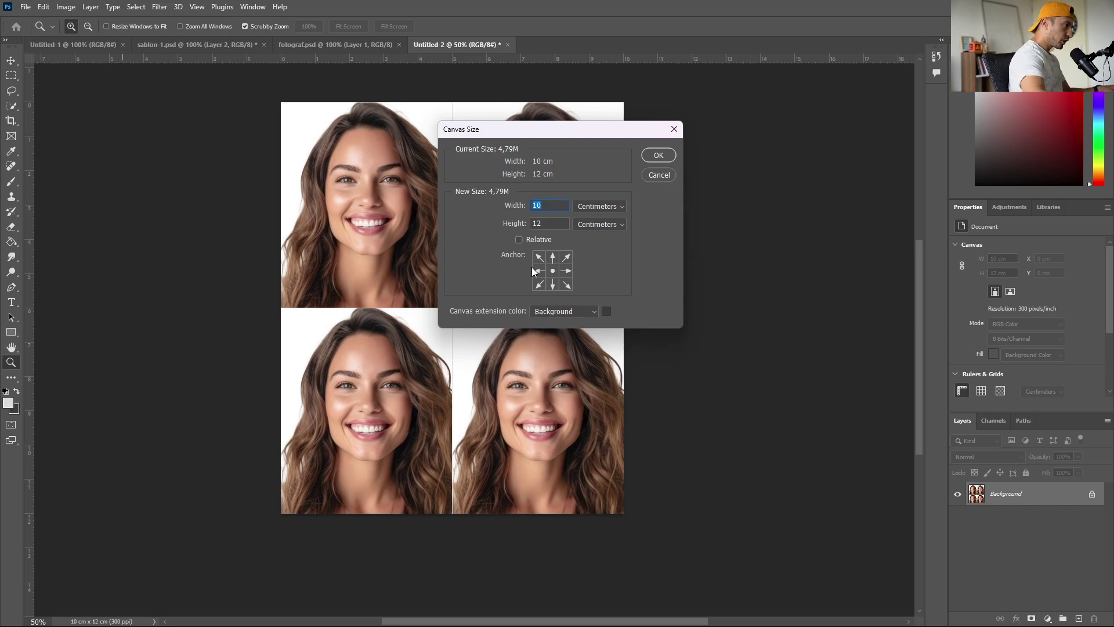
{"action": "left_click", "coordinate": [566, 271]}
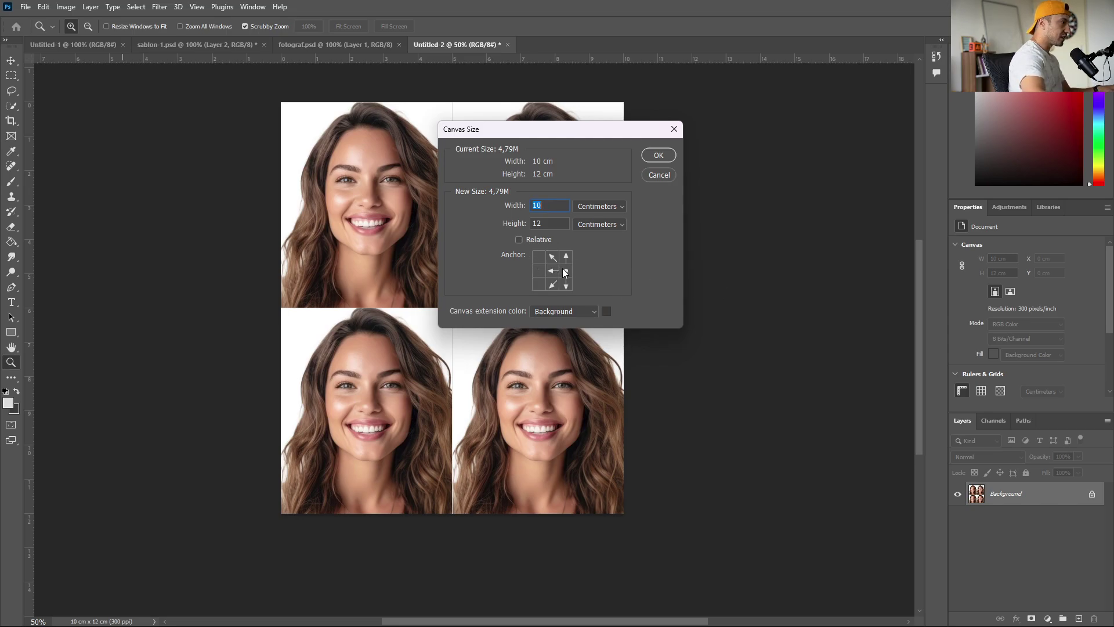
{"action": "left_click", "coordinate": [552, 273]}
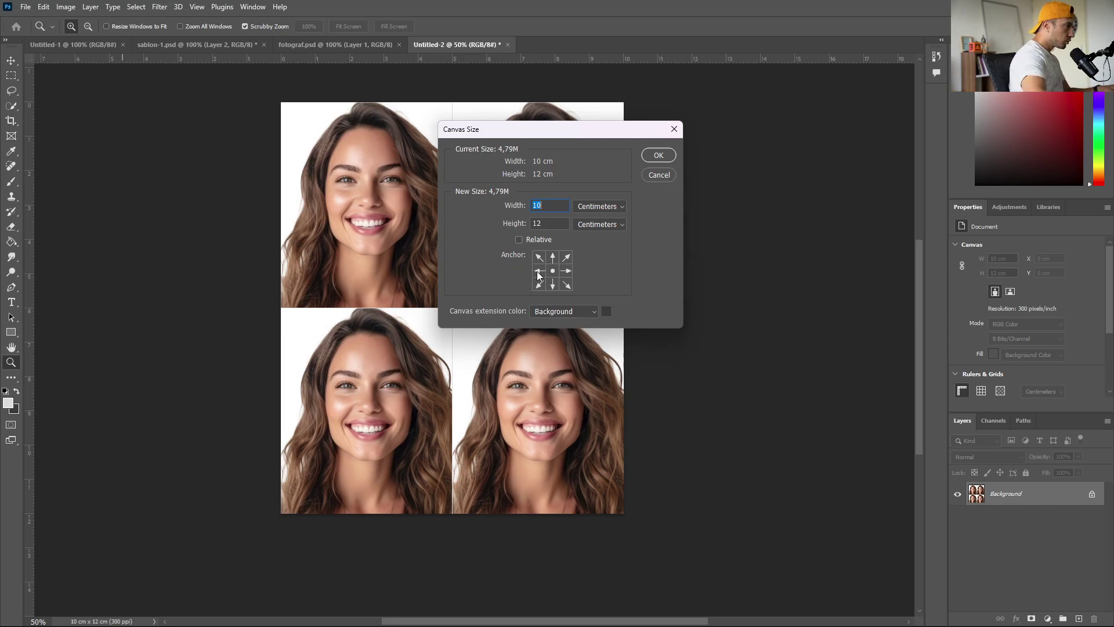
{"action": "left_click", "coordinate": [542, 272]}
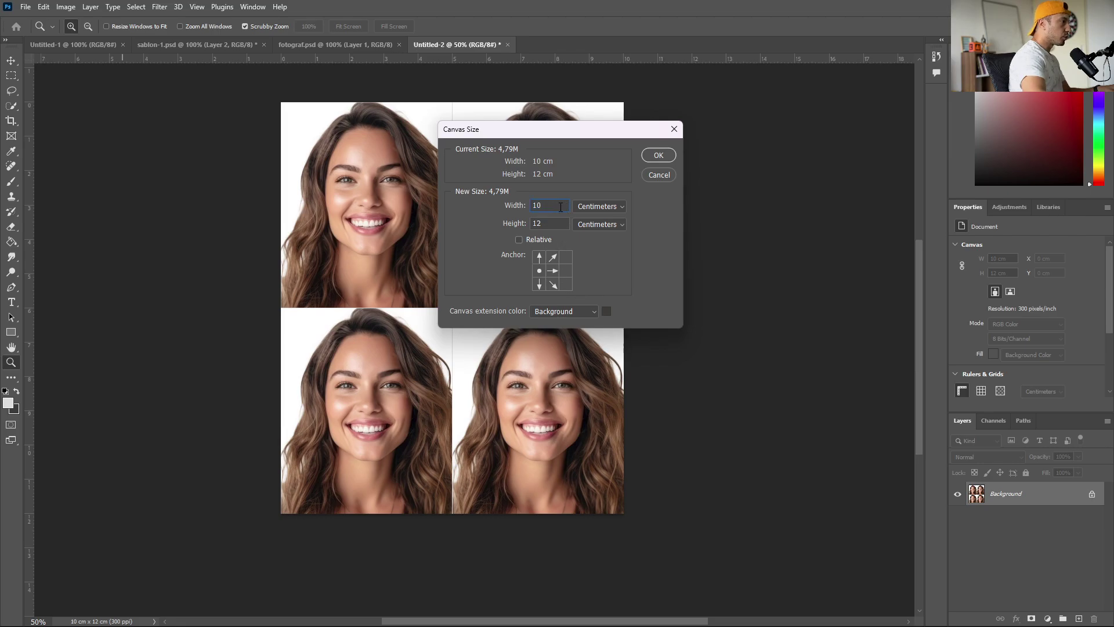
{"action": "type", "text": "20"}
{"action": "key", "text": "Tab"}
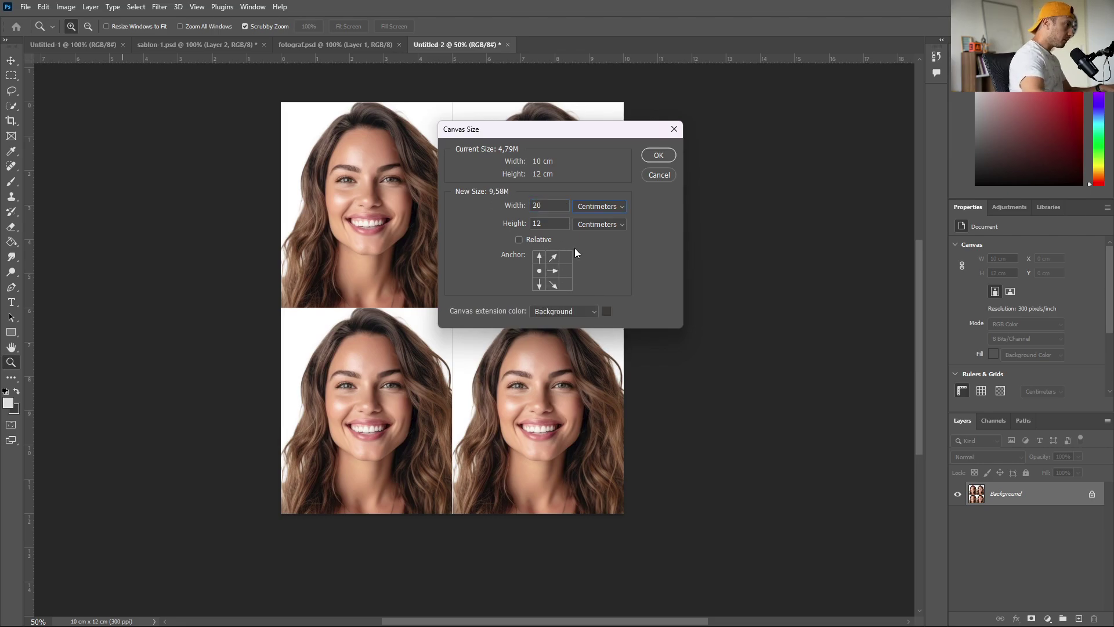
{"action": "left_click", "coordinate": [609, 313]}
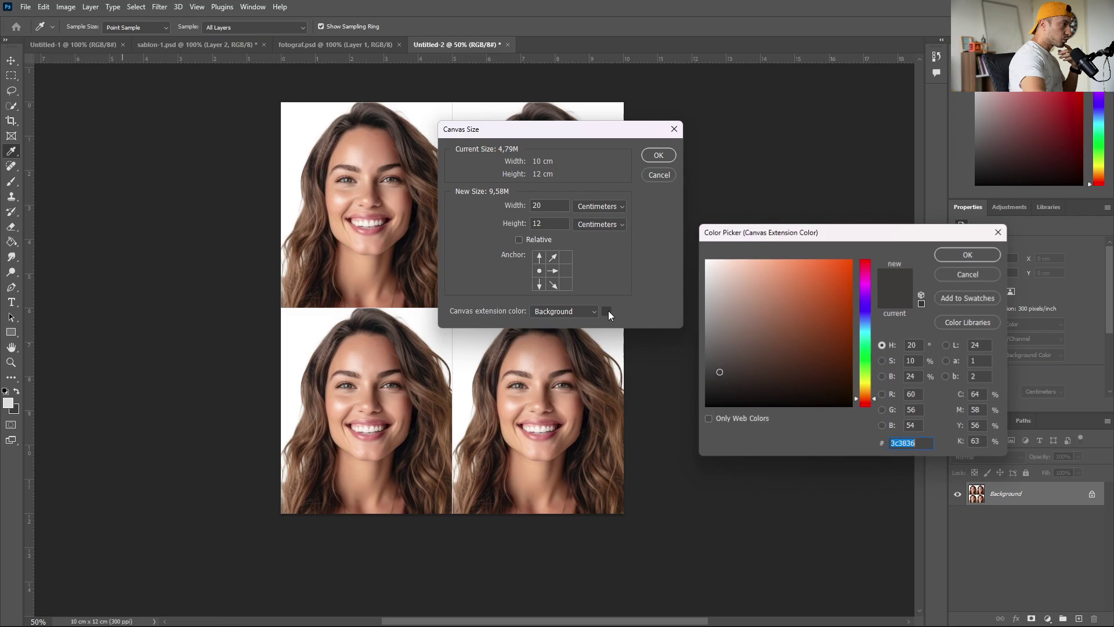
{"action": "left_click", "coordinate": [957, 255]}
{"action": "left_click", "coordinate": [661, 160]}
Fill the 20×12 cm canvas with the latest portrait pattern for eight photos.
{"action": "key", "text": "z"}
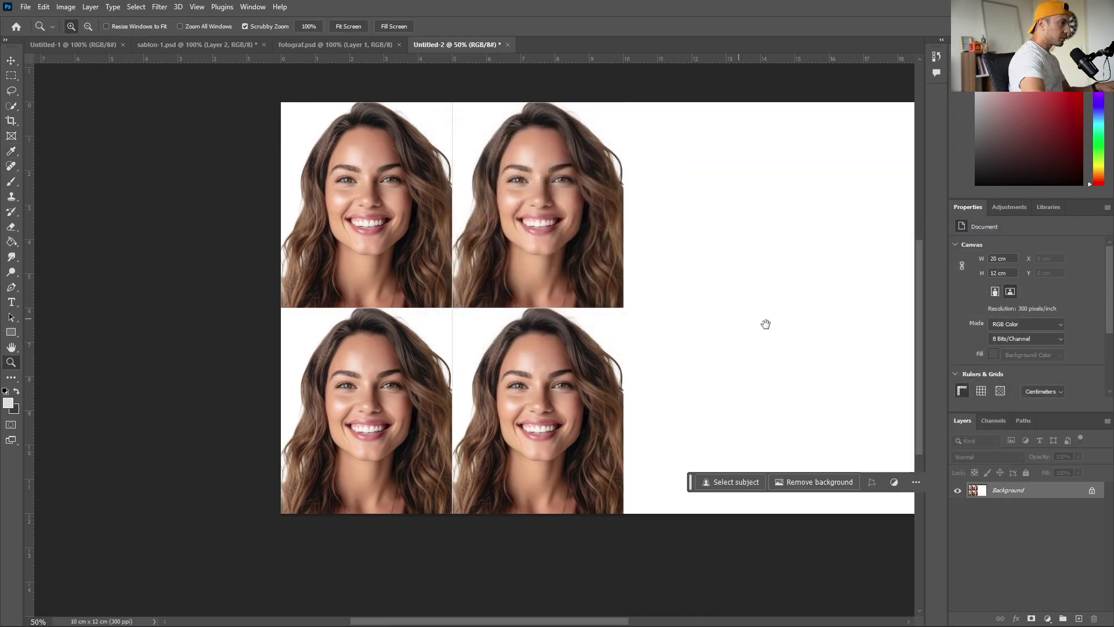
{"action": "left_click_drag", "start_coordinate": [765, 324], "coordinate": [613, 321]}
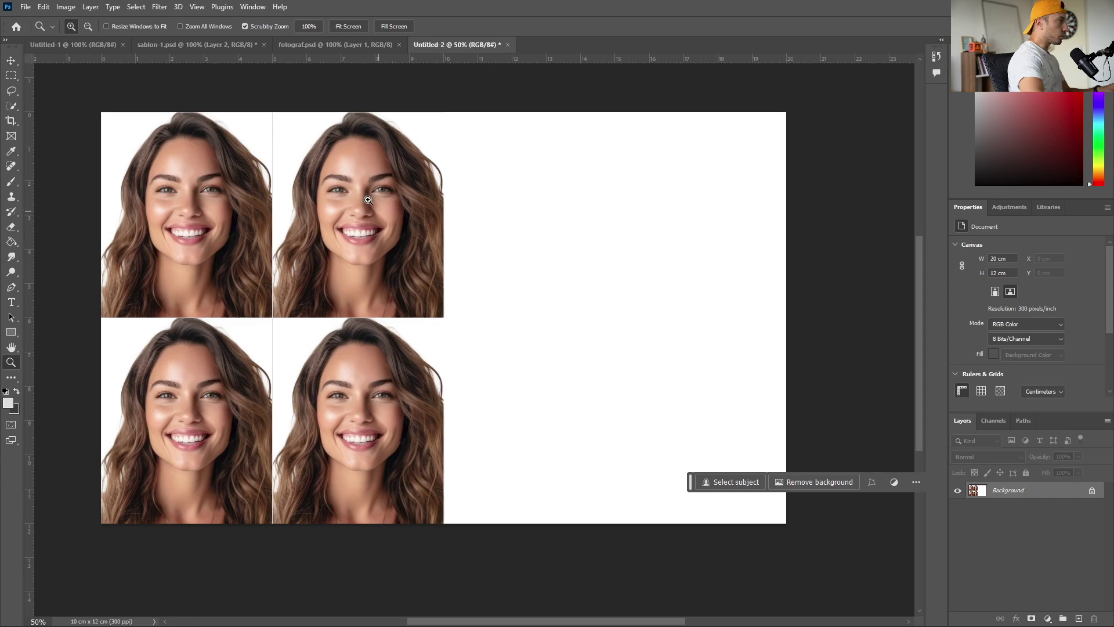
{"action": "left_click", "coordinate": [43, 7]}
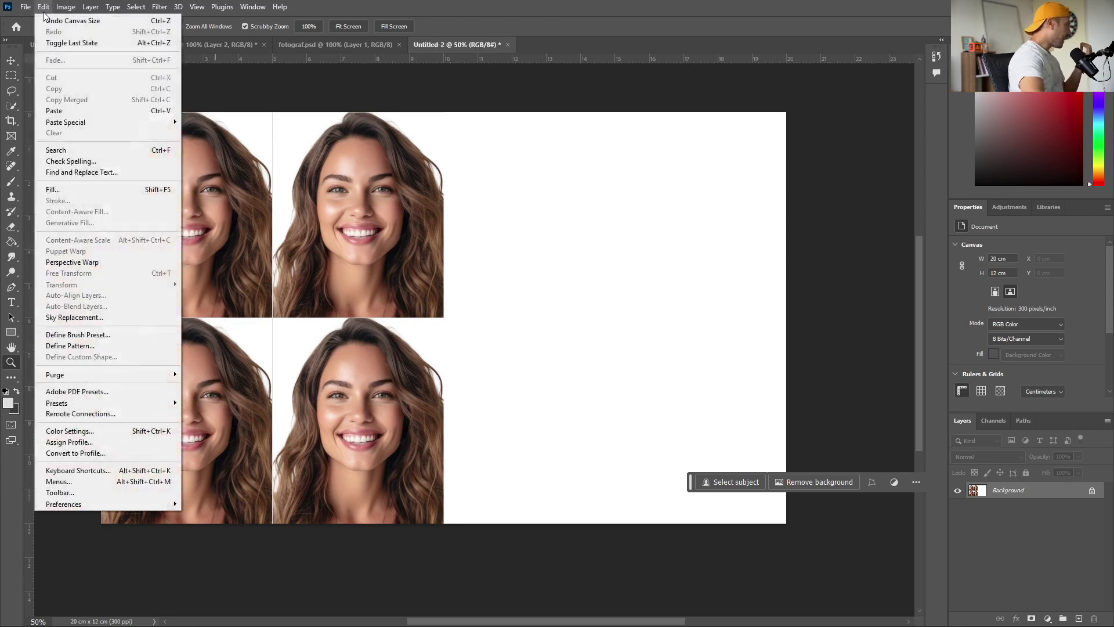
{"action": "left_click", "coordinate": [99, 192]}
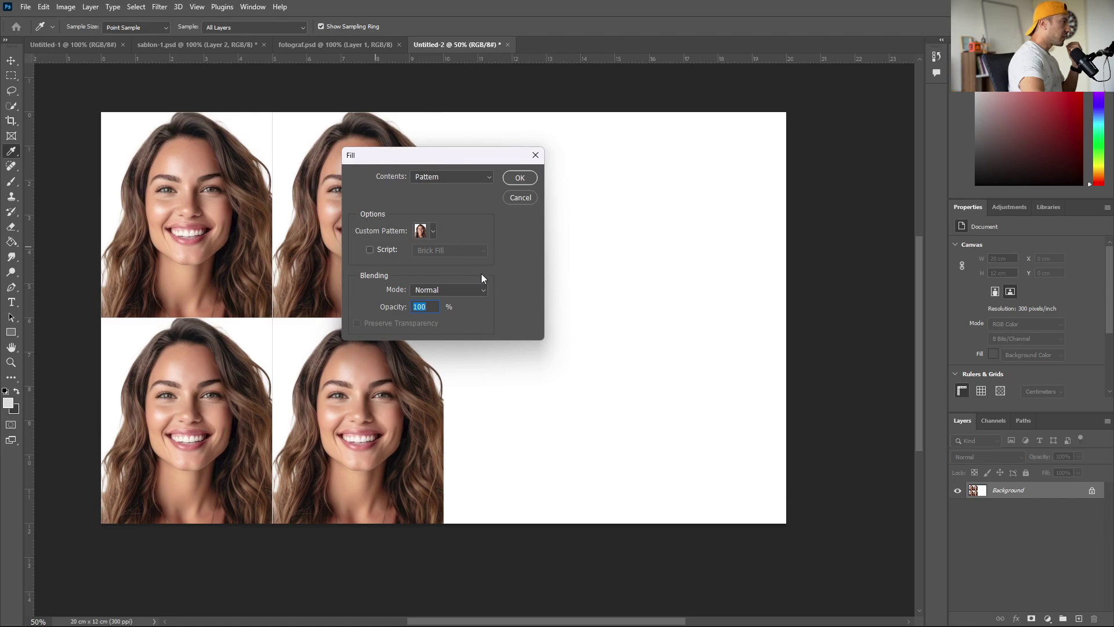
{"action": "left_click", "coordinate": [432, 228]}
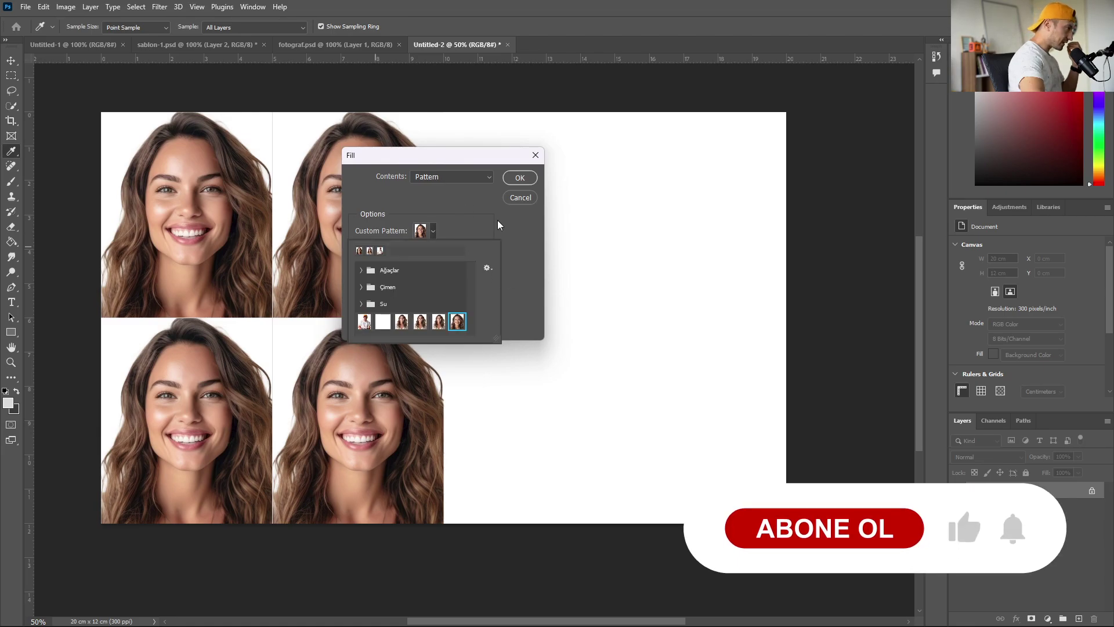
{"action": "left_click", "coordinate": [506, 199]}
{"action": "left_click", "coordinate": [521, 179]}
{"action": "key", "text": "z"}
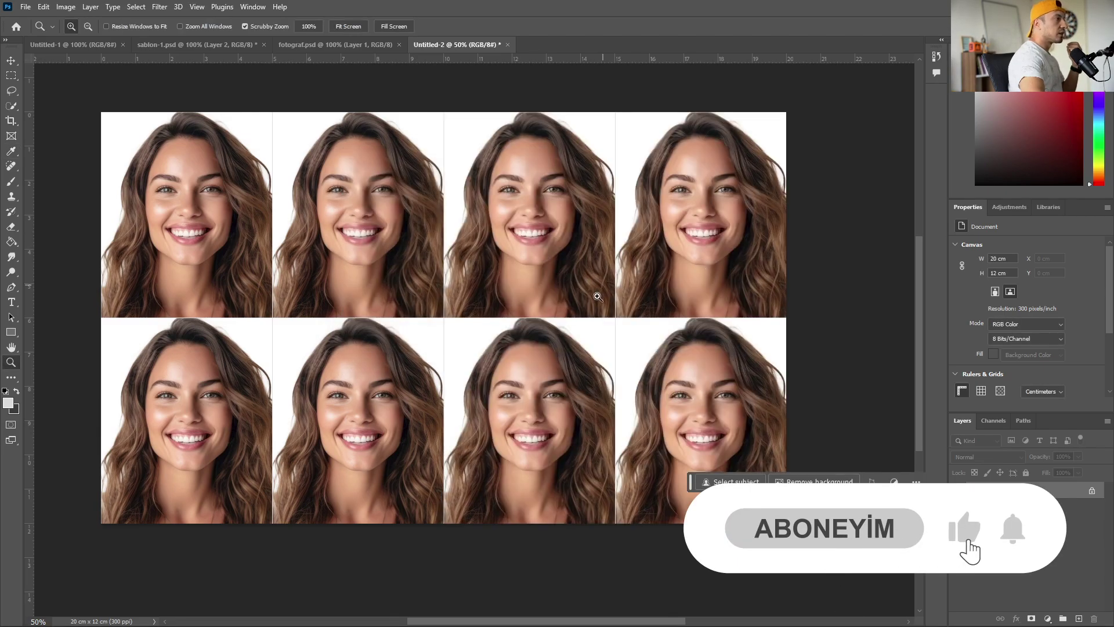